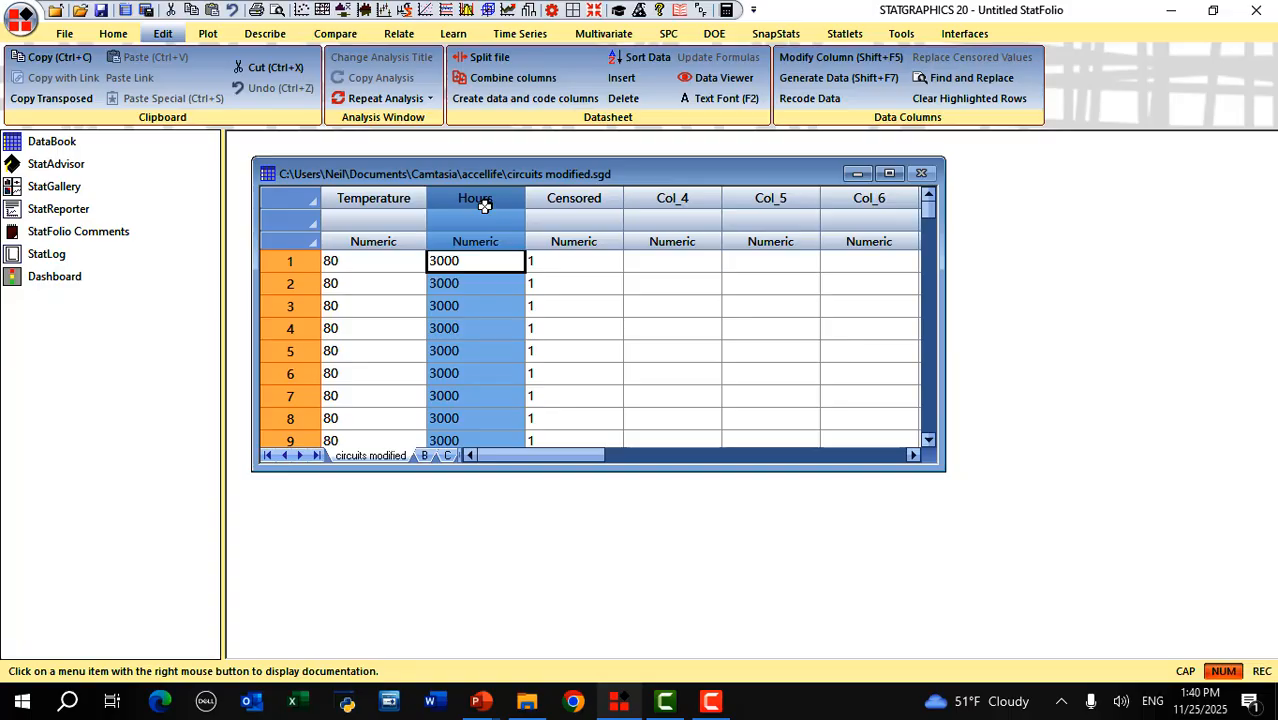
Step: Start a Weibull Analysis with Hours as the data, Censored as the censoring column and Temperature as the group
{"action": "left_click", "coordinate": [582, 203]}
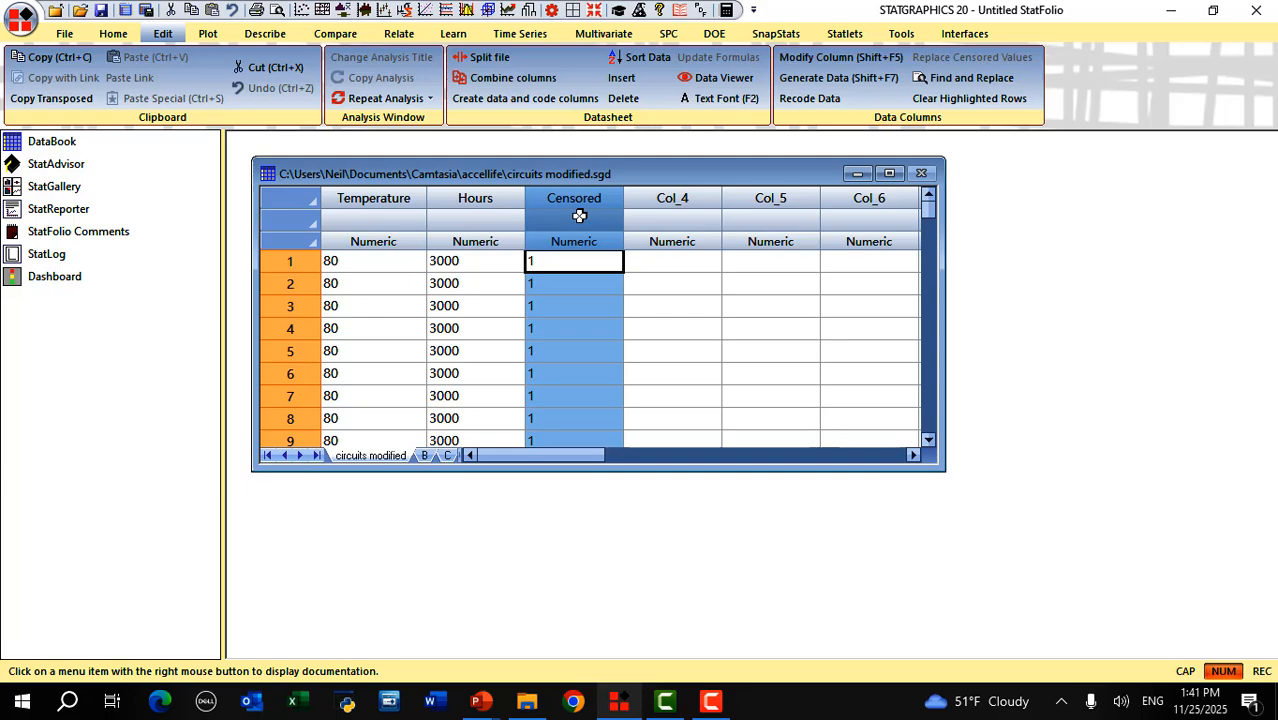
{"action": "left_click", "coordinate": [266, 34]}
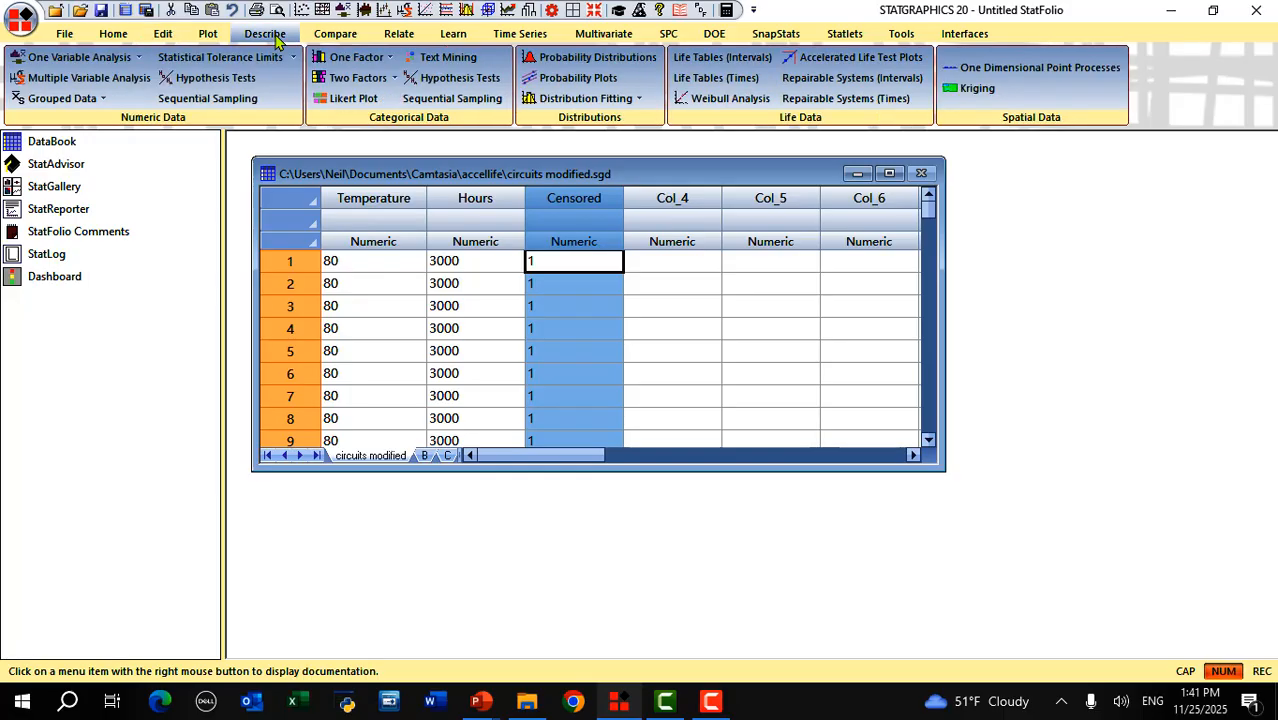
{"action": "left_click", "coordinate": [751, 102]}
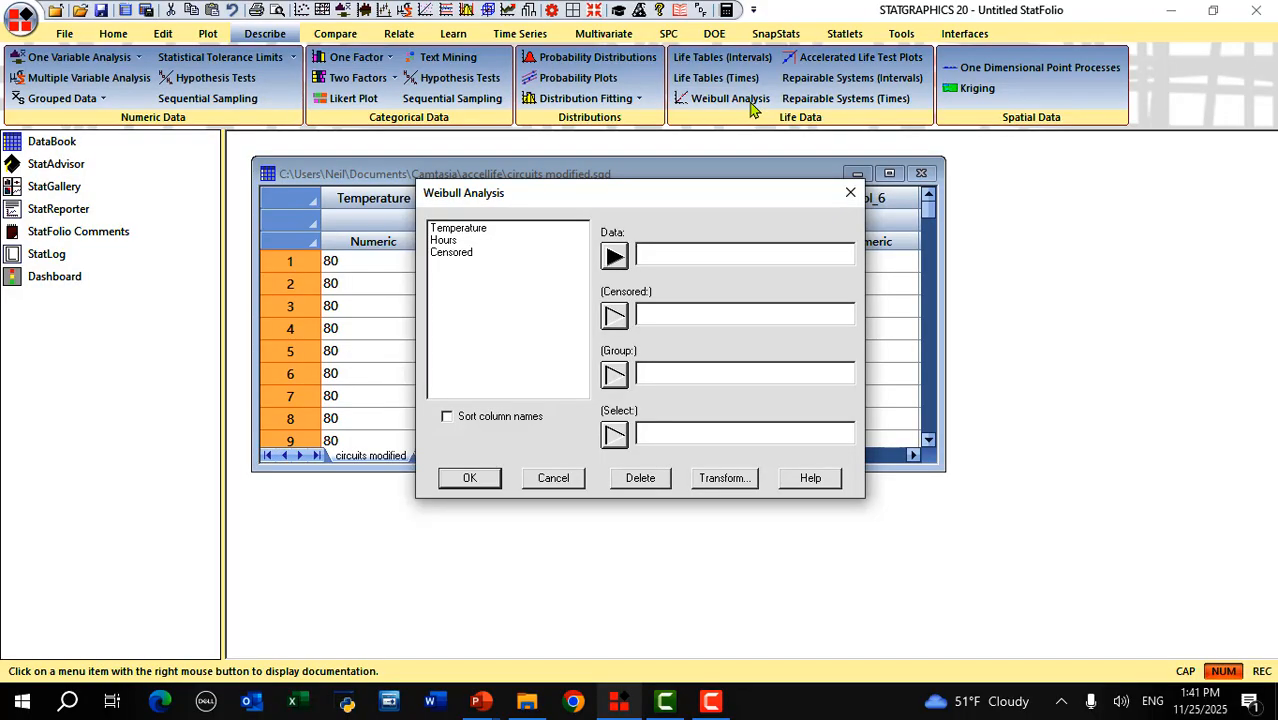
{"action": "left_click", "coordinate": [455, 243]}
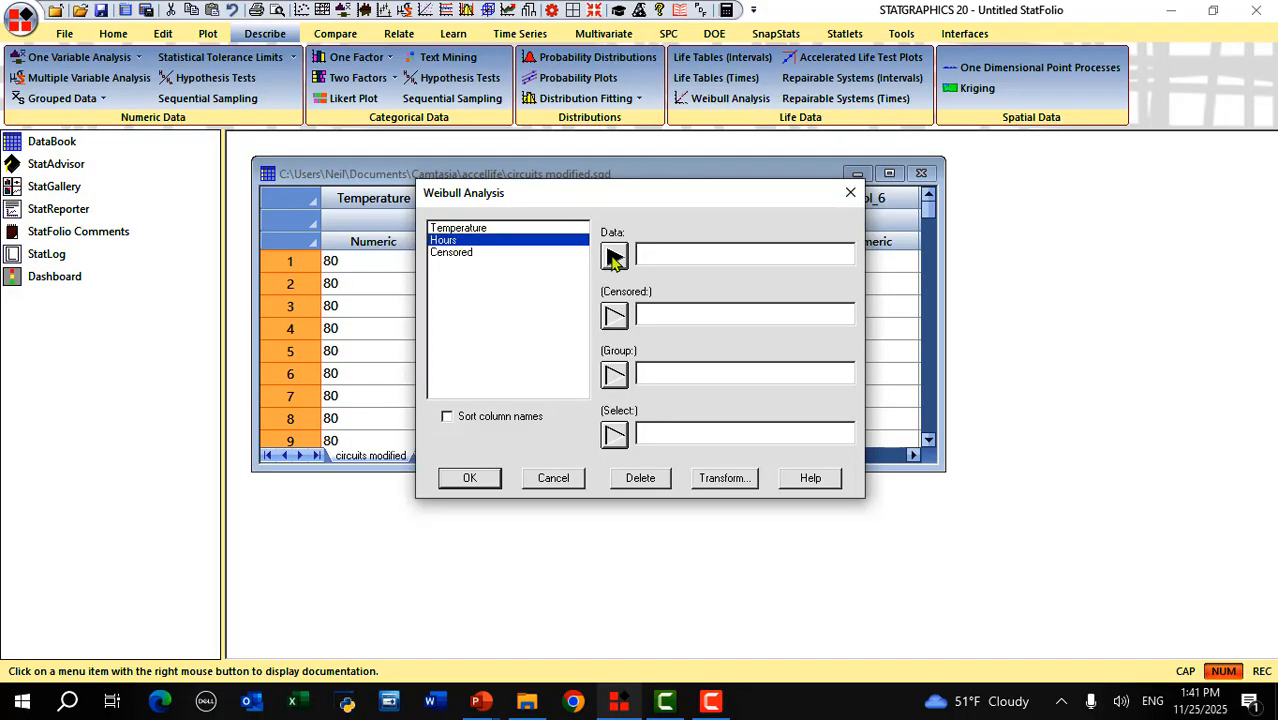
{"action": "left_click", "coordinate": [614, 257]}
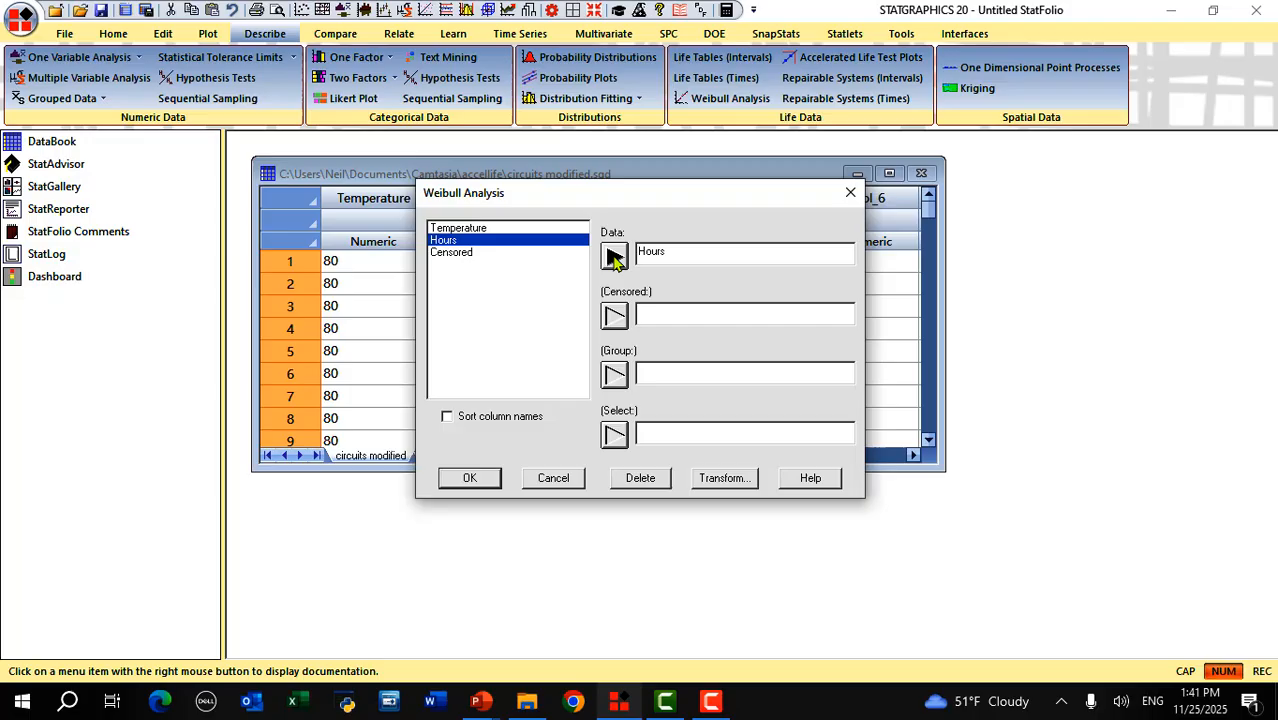
{"action": "left_click", "coordinate": [465, 254]}
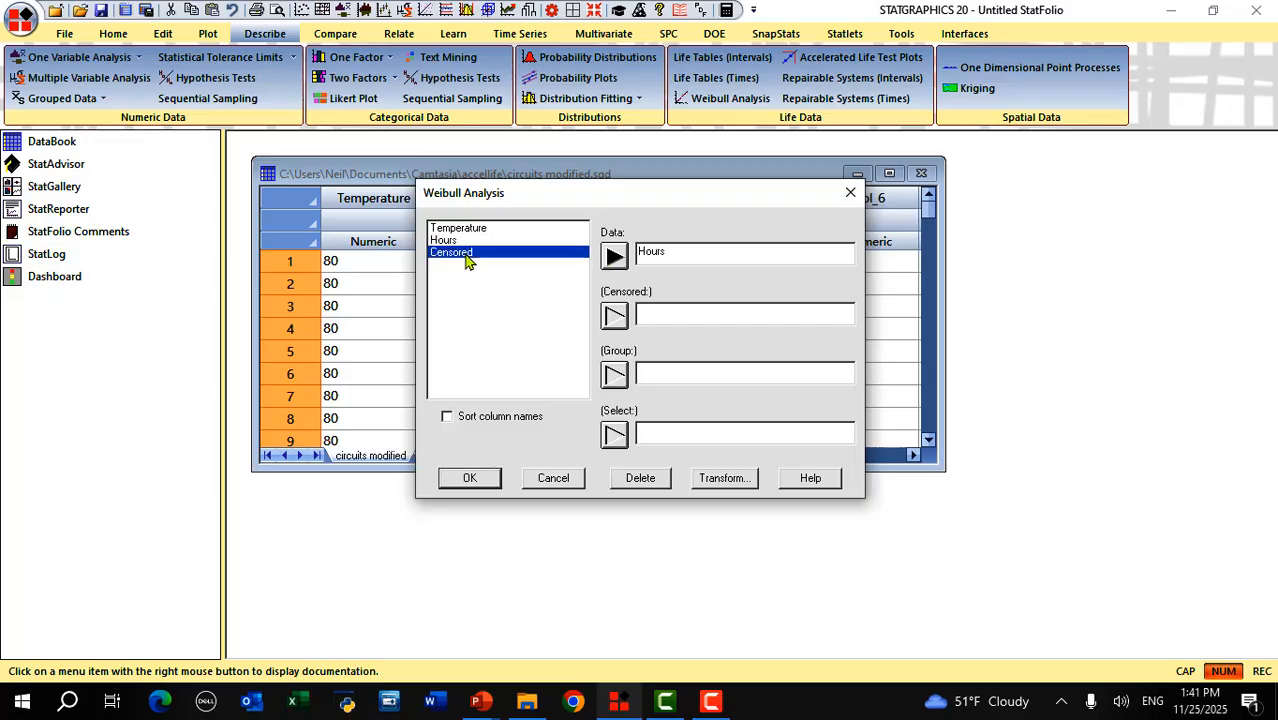
{"action": "left_click", "coordinate": [614, 318]}
{"action": "left_click", "coordinate": [486, 231]}
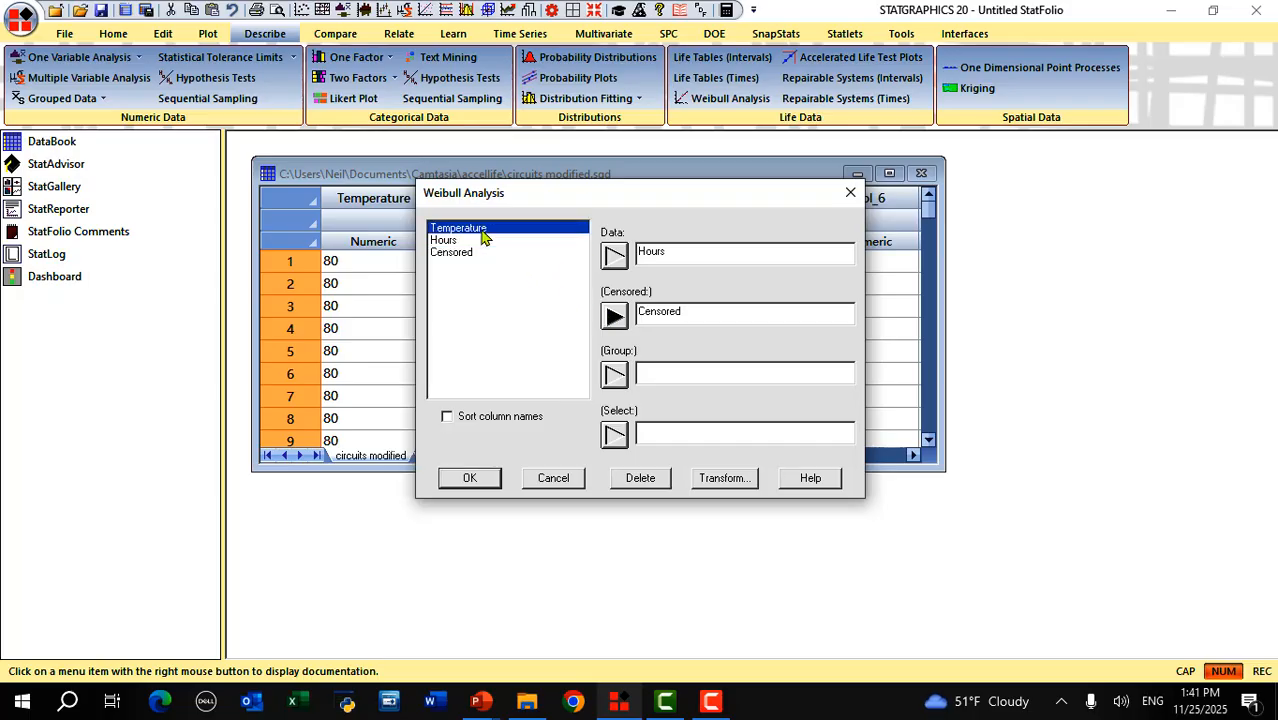
{"action": "left_click", "coordinate": [615, 376]}
Step: Restrict the Weibull Analysis to Temperature>125 and accept the maximum likelihood options with a specified lower threshold of 0.0
{"action": "left_click", "coordinate": [615, 436]}
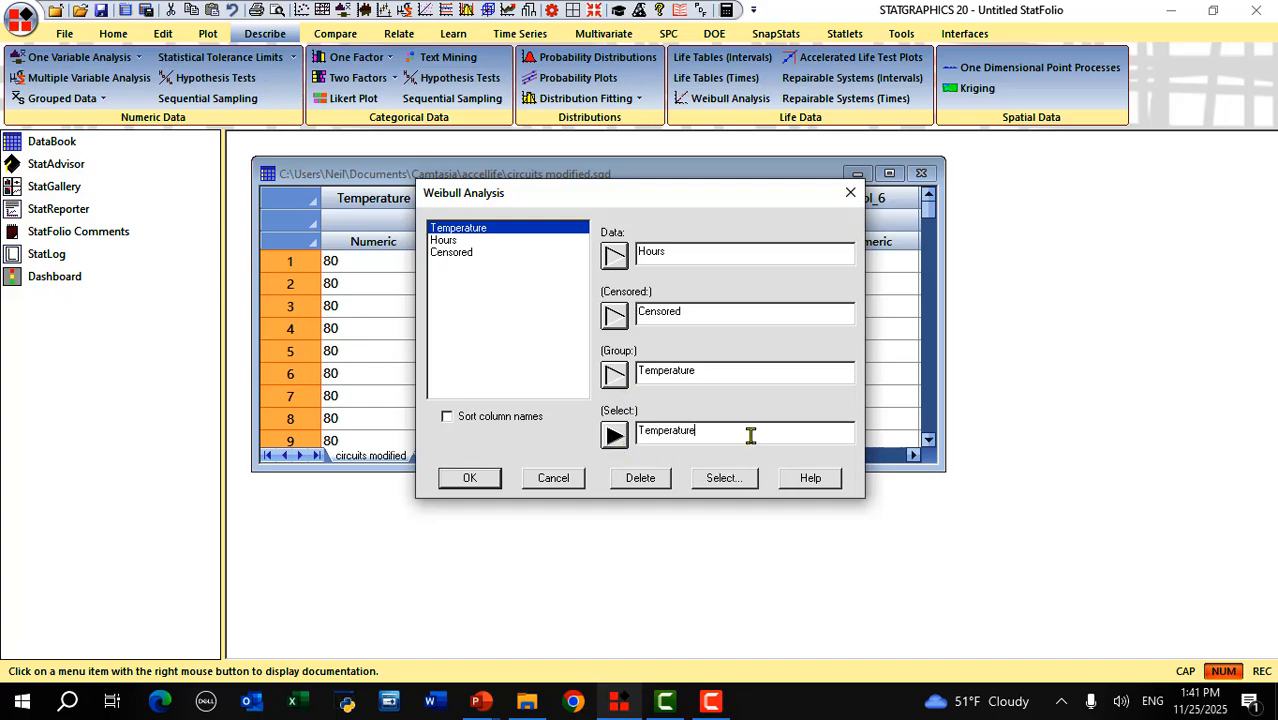
{"action": "type", "text": ">125"}
{"action": "left_click", "coordinate": [469, 478]}
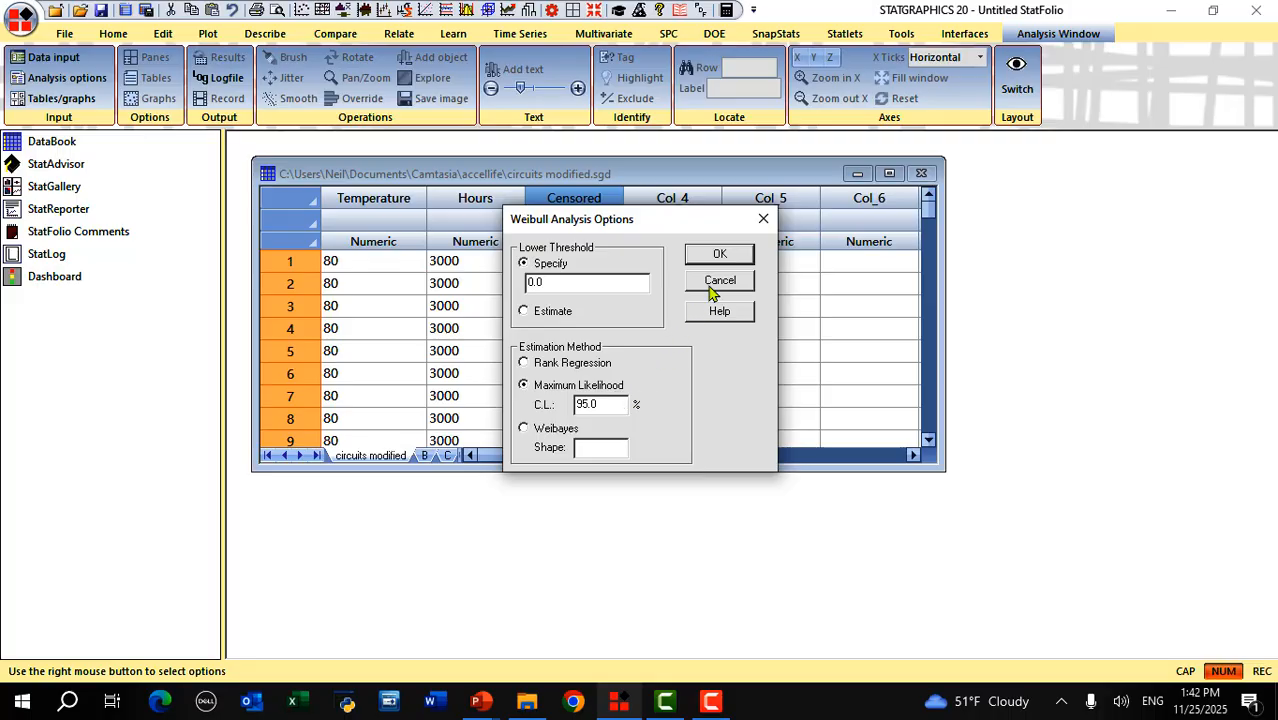
{"action": "left_click", "coordinate": [720, 256]}
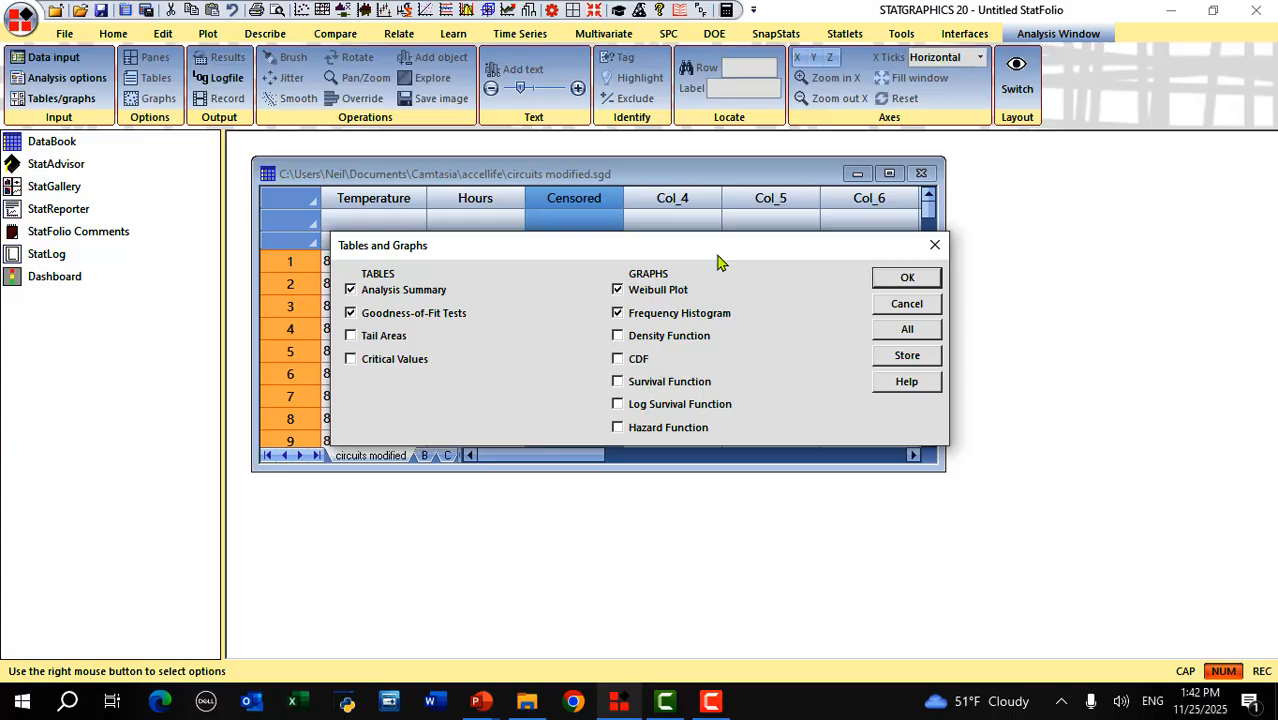
Step: Produce only the Analysis Summary, Critical Values and Weibull Plot, leaving out the Goodness-of-Fit Tests and Frequency Histogram
{"action": "left_click", "coordinate": [408, 318]}
{"action": "left_click", "coordinate": [380, 366]}
{"action": "left_click", "coordinate": [617, 315]}
{"action": "left_click", "coordinate": [908, 279]}
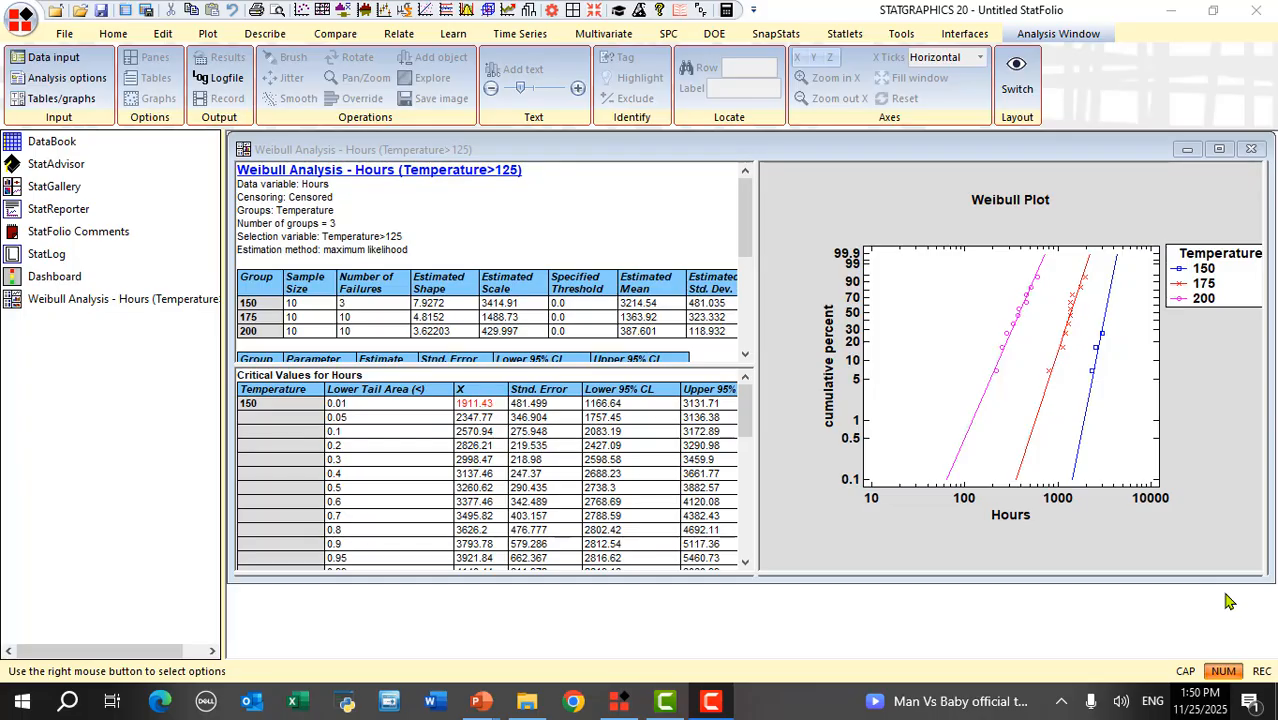
Step: Enlarge the analysis summary and the Weibull plot in turn to examine them, restoring the multi-pane view
{"action": "double_click", "coordinate": [603, 237]}
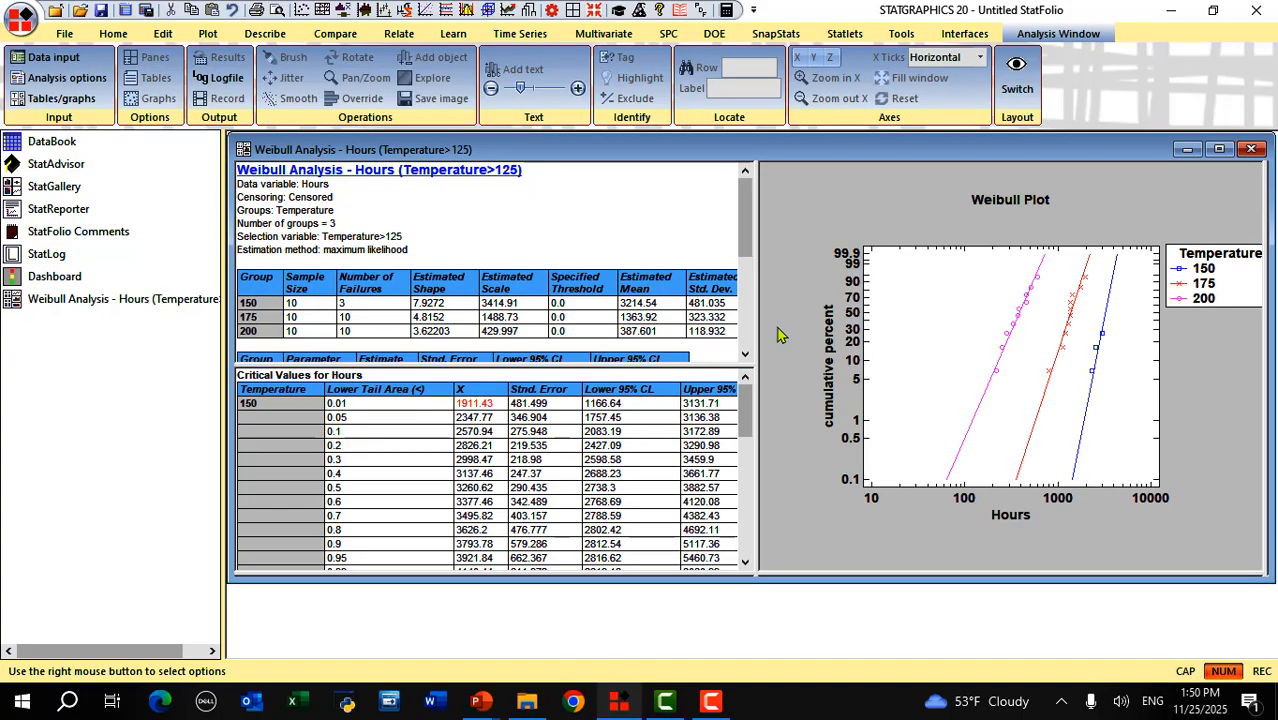
{"action": "double_click", "coordinate": [945, 244]}
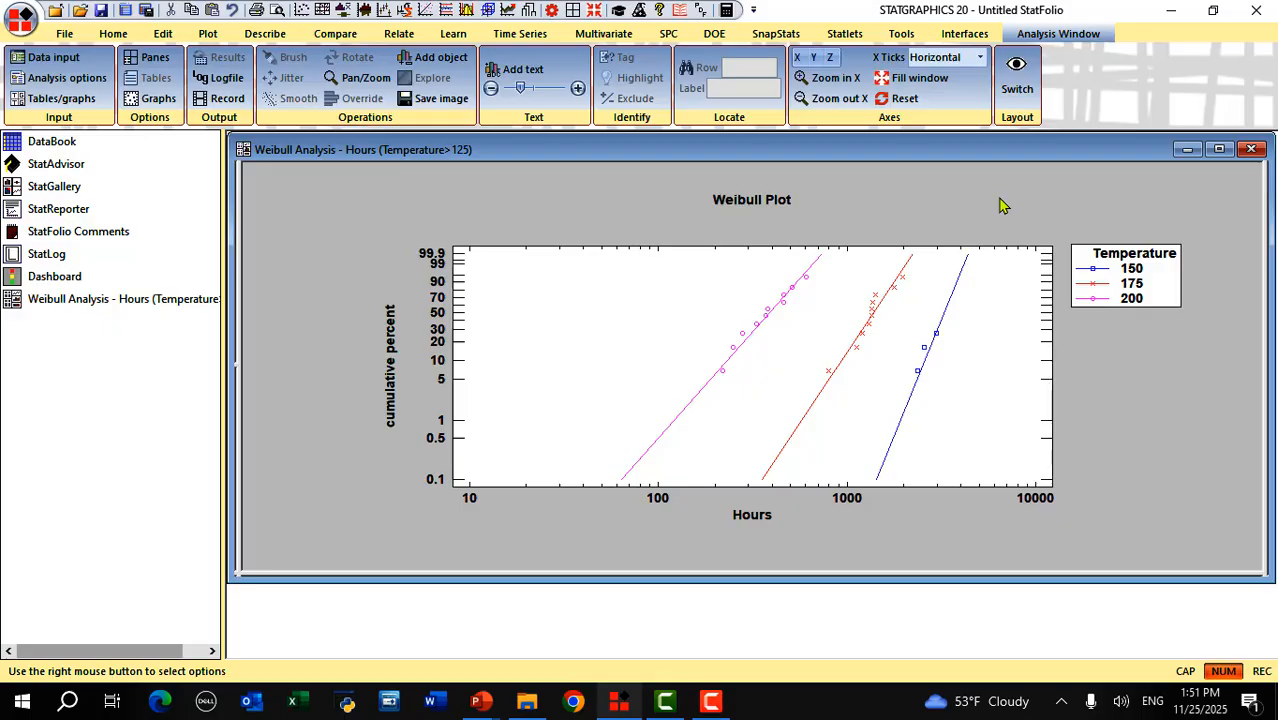
{"action": "double_click", "coordinate": [1003, 206]}
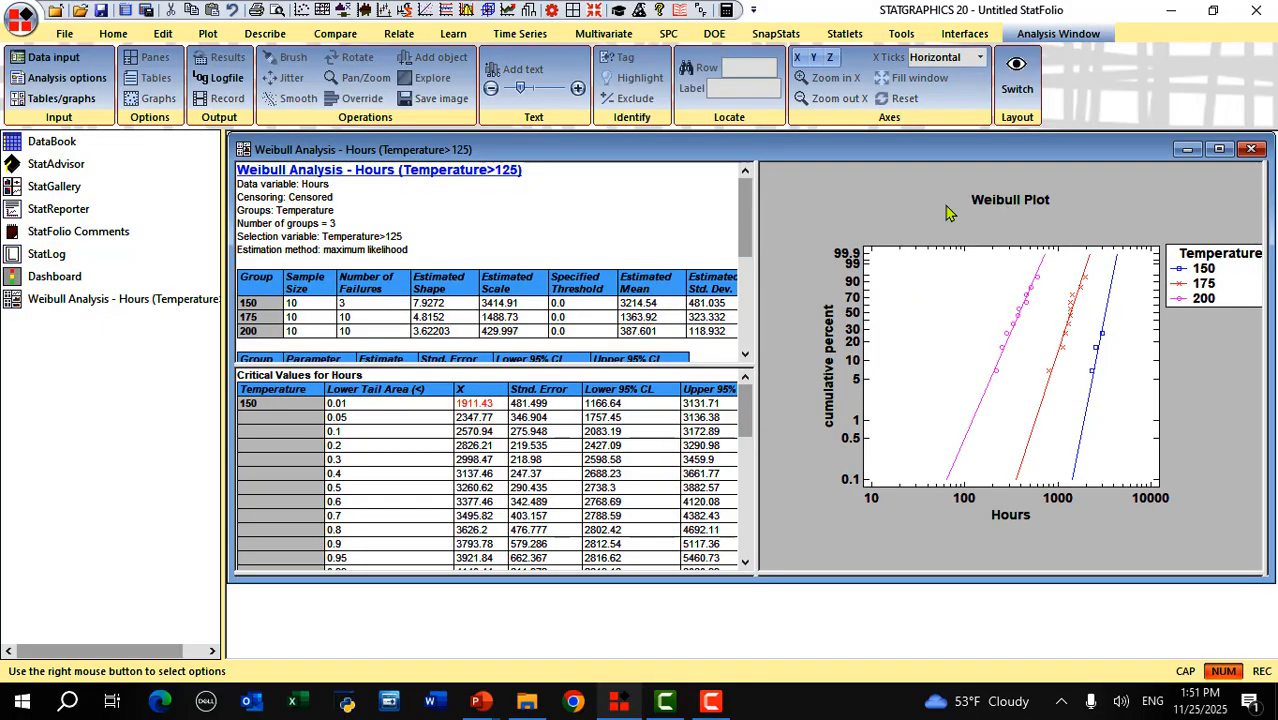
Step: Enlarge the critical values table and limit it to the 0.1 tail area, with confidence limits excluded
{"action": "double_click", "coordinate": [433, 413]}
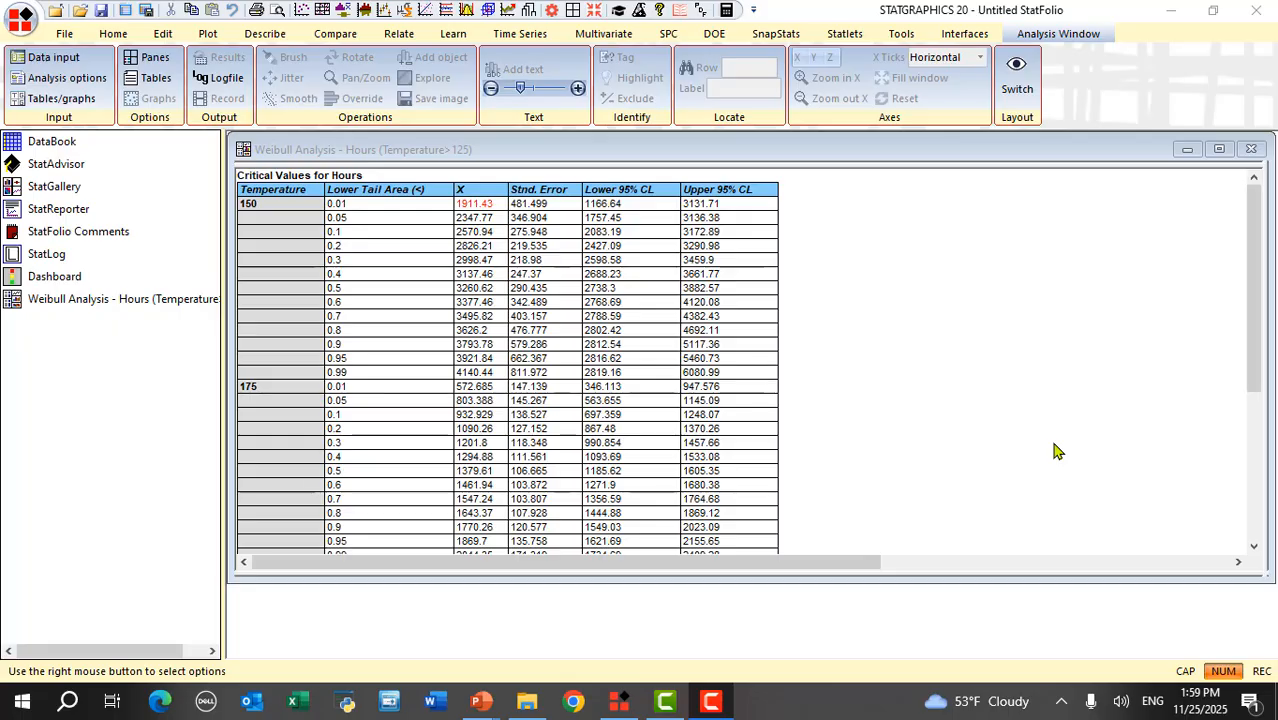
{"action": "right_click", "coordinate": [830, 247]}
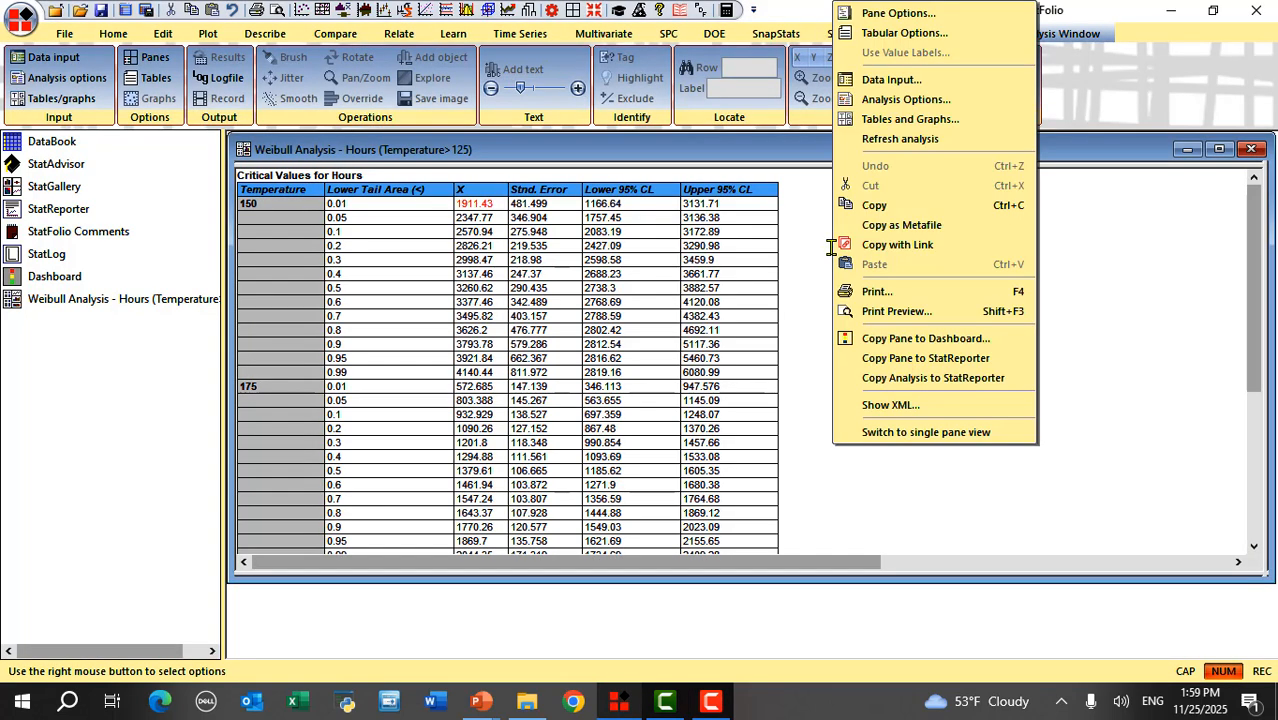
{"action": "left_click", "coordinate": [862, 13]}
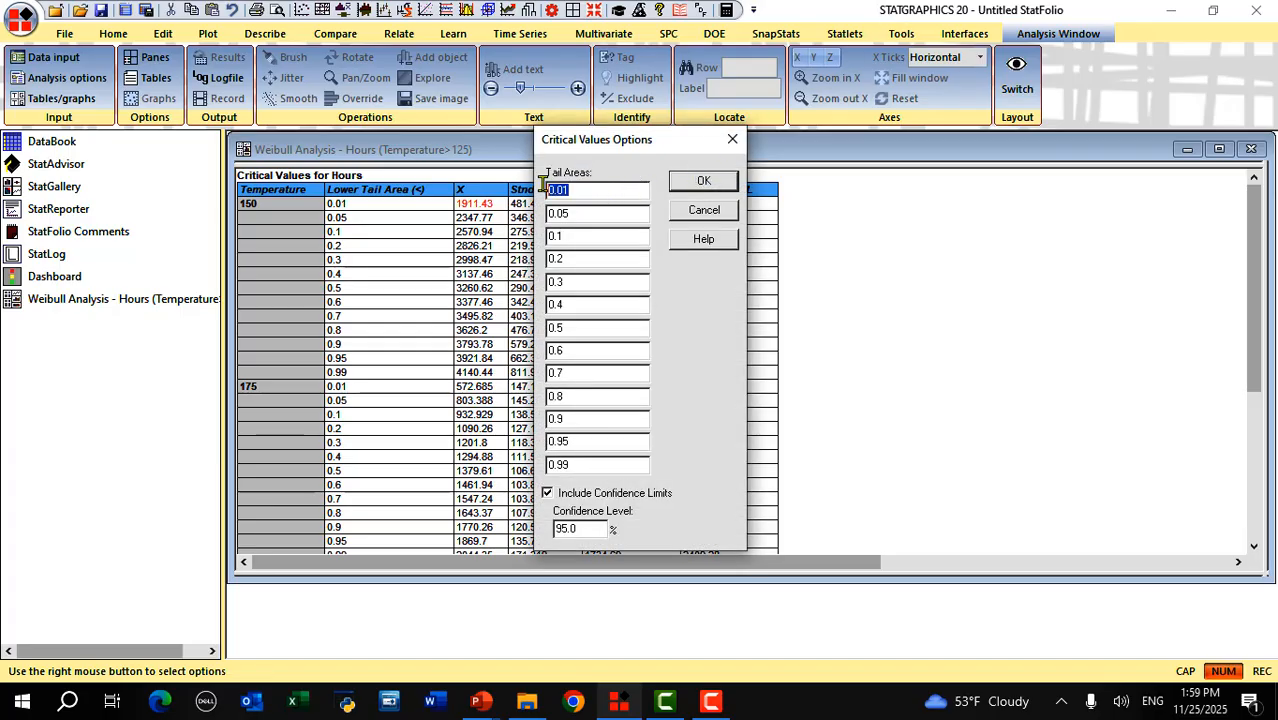
{"action": "key", "text": "Delete"}
{"action": "double_click", "coordinate": [572, 213]}
{"action": "key", "text": "Delete"}
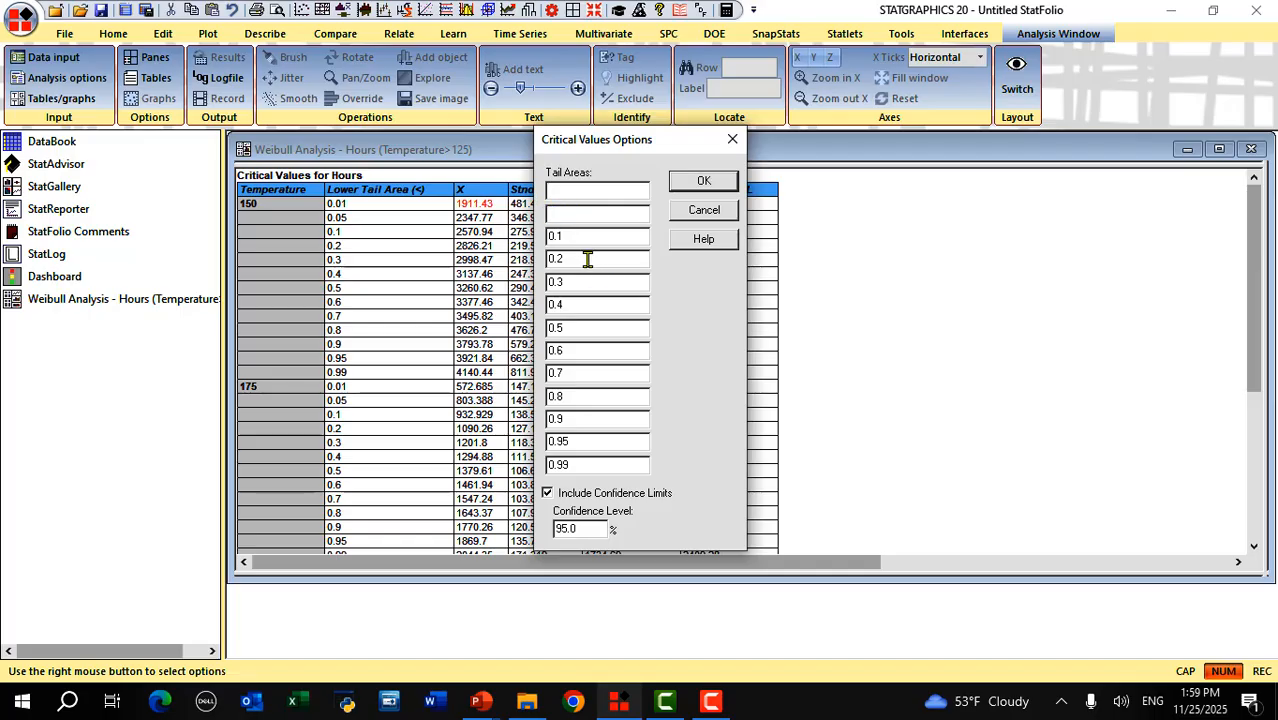
{"action": "double_click", "coordinate": [587, 259]}
{"action": "key", "text": "Delete"}
{"action": "double_click", "coordinate": [567, 281]}
{"action": "key", "text": "Delete"}
{"action": "double_click", "coordinate": [560, 304]}
{"action": "key", "text": "Delete"}
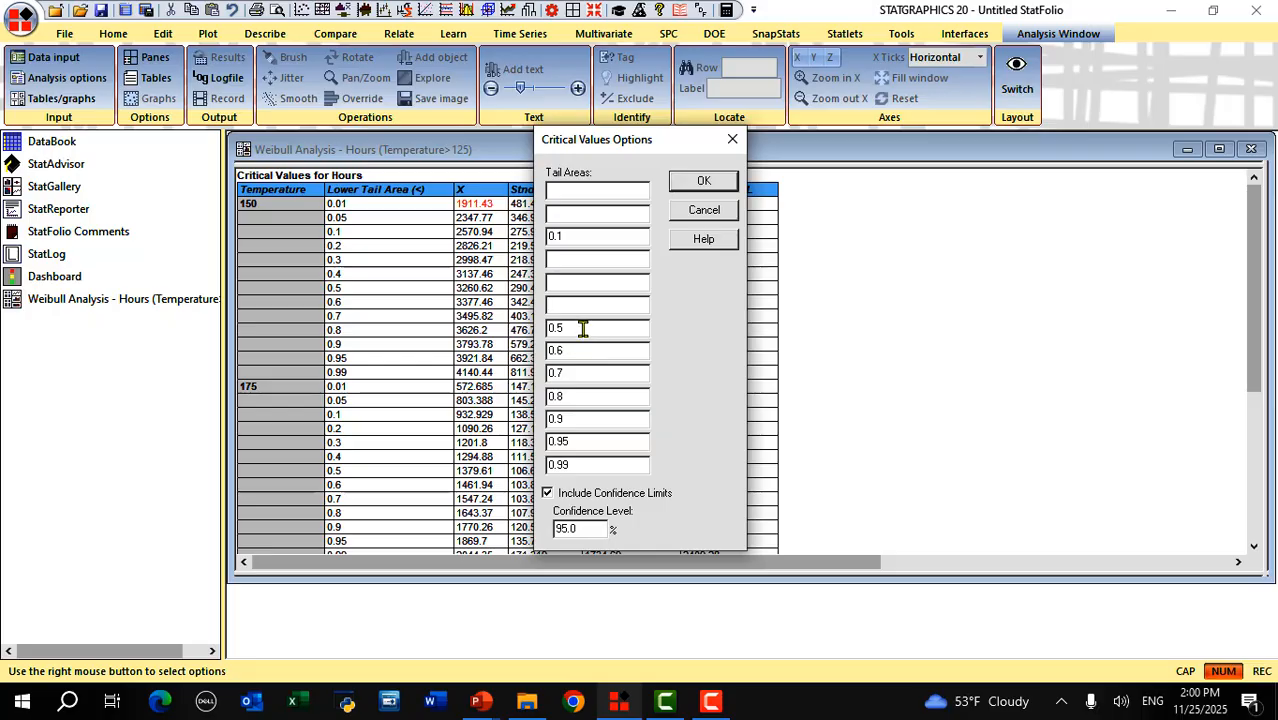
{"action": "double_click", "coordinate": [583, 328]}
{"action": "key", "text": "Delete"}
{"action": "double_click", "coordinate": [566, 351]}
{"action": "key", "text": "Delete"}
{"action": "double_click", "coordinate": [580, 372]}
{"action": "key", "text": "Delete"}
{"action": "double_click", "coordinate": [553, 396]}
{"action": "key", "text": "Delete"}
{"action": "double_click", "coordinate": [540, 420]}
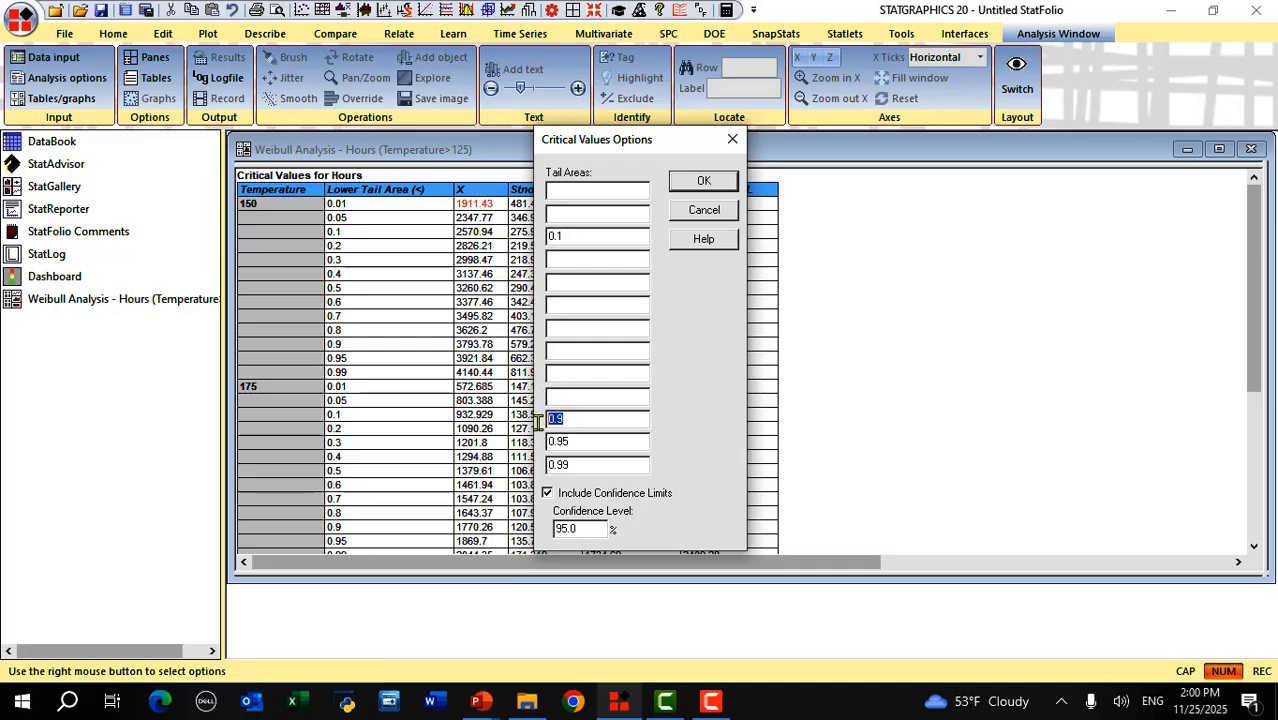
{"action": "key", "text": "Delete"}
{"action": "double_click", "coordinate": [568, 441]}
{"action": "key", "text": "Delete"}
{"action": "double_click", "coordinate": [573, 465]}
{"action": "key", "text": "Delete"}
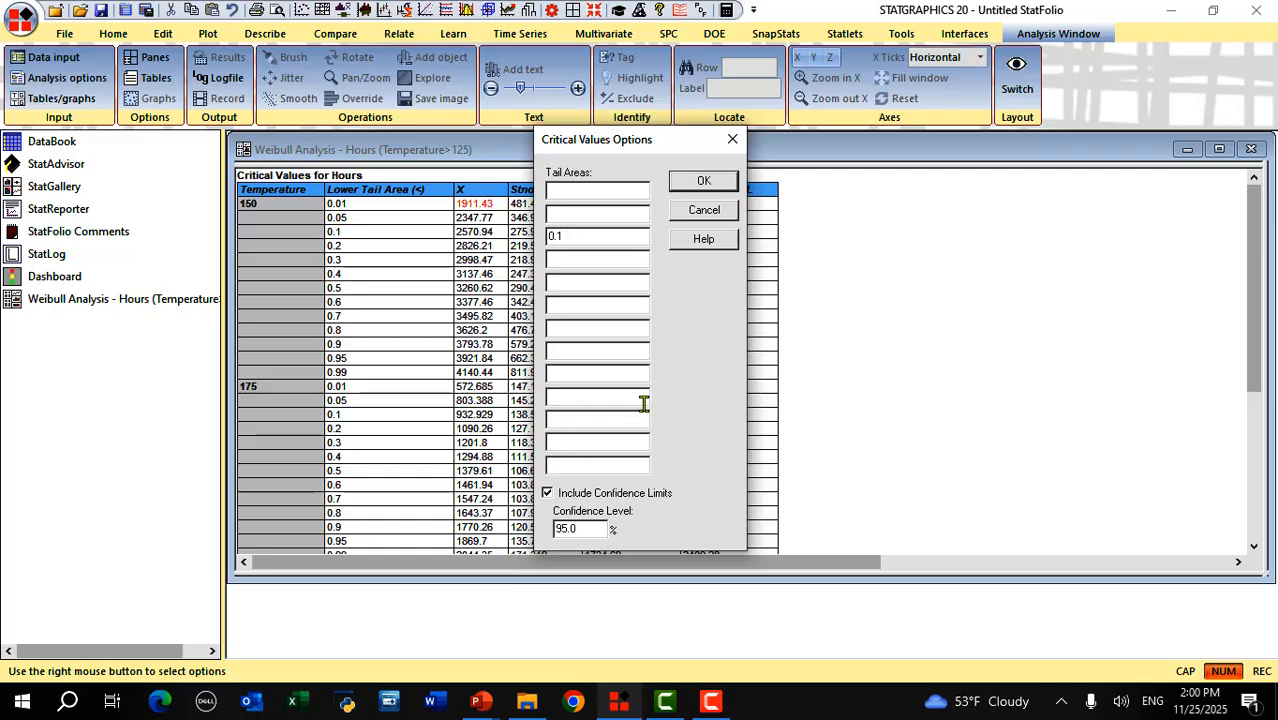
{"action": "left_click", "coordinate": [548, 494]}
{"action": "left_click", "coordinate": [706, 190]}
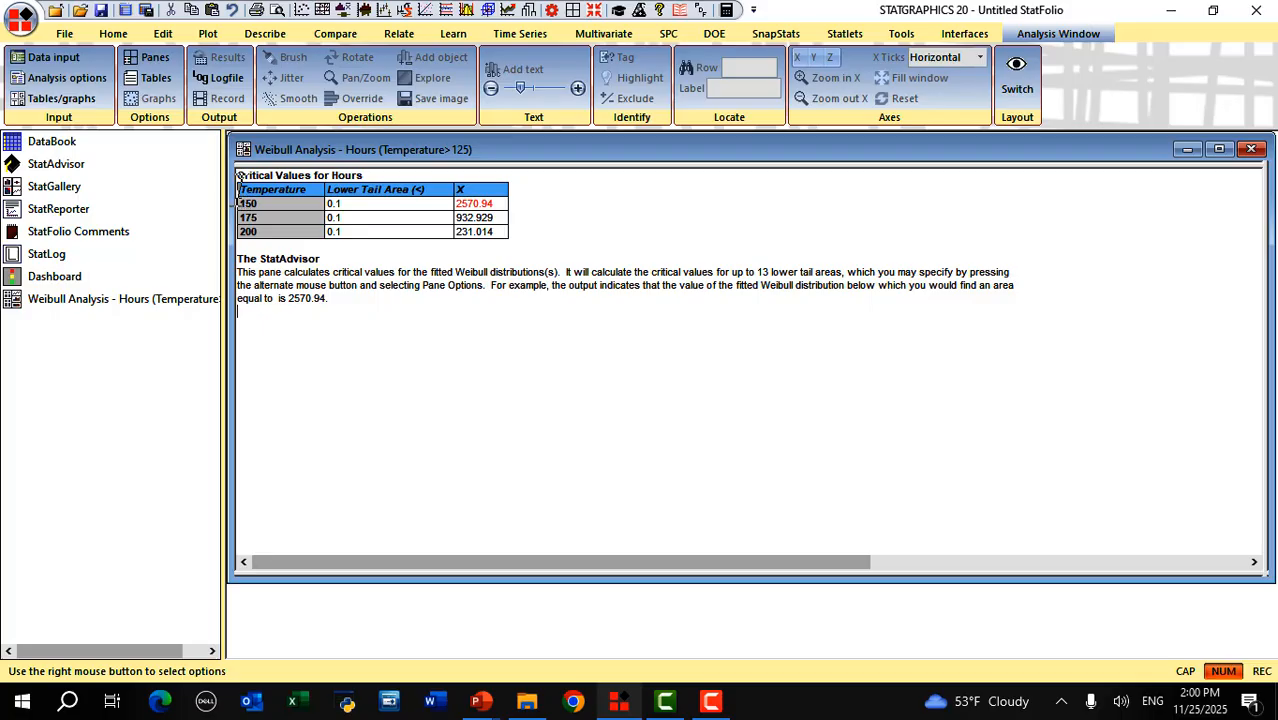
Step: Copy the critical values table and paste it with column names into the DataBook starting at Col_4
{"action": "left_click_drag", "start_coordinate": [388, 182], "coordinate": [490, 245]}
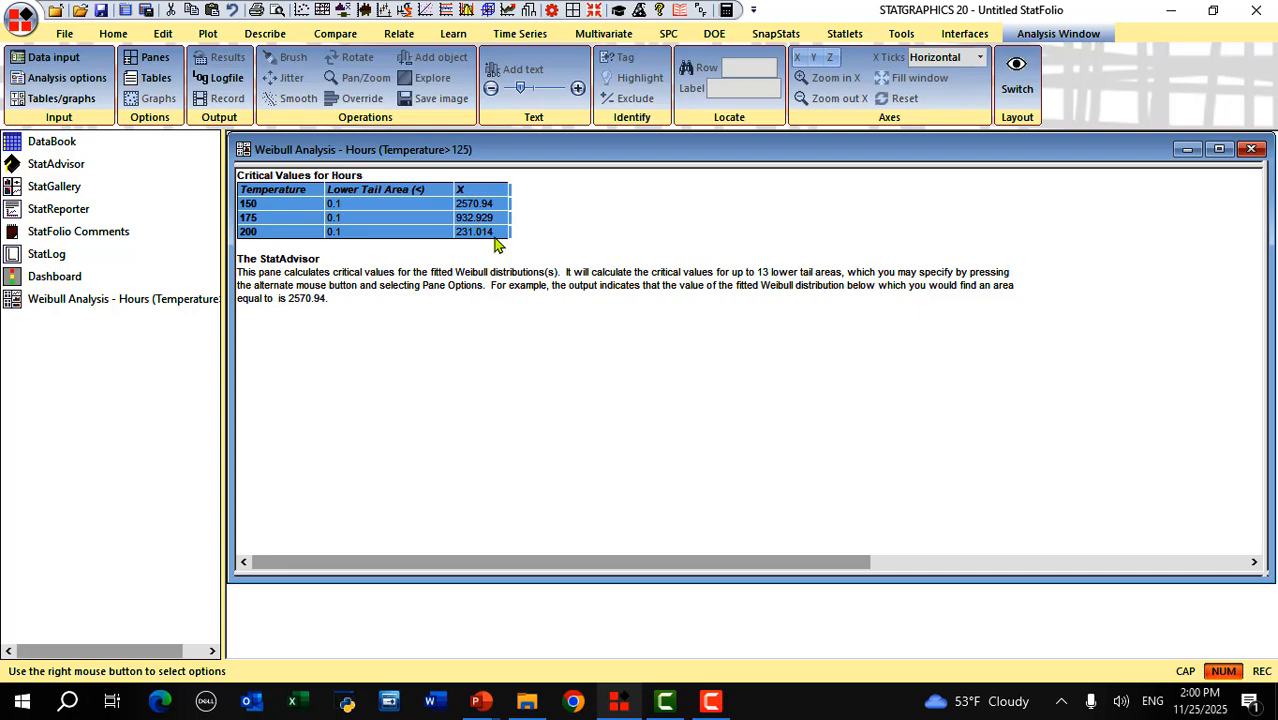
{"action": "left_click", "coordinate": [70, 145]}
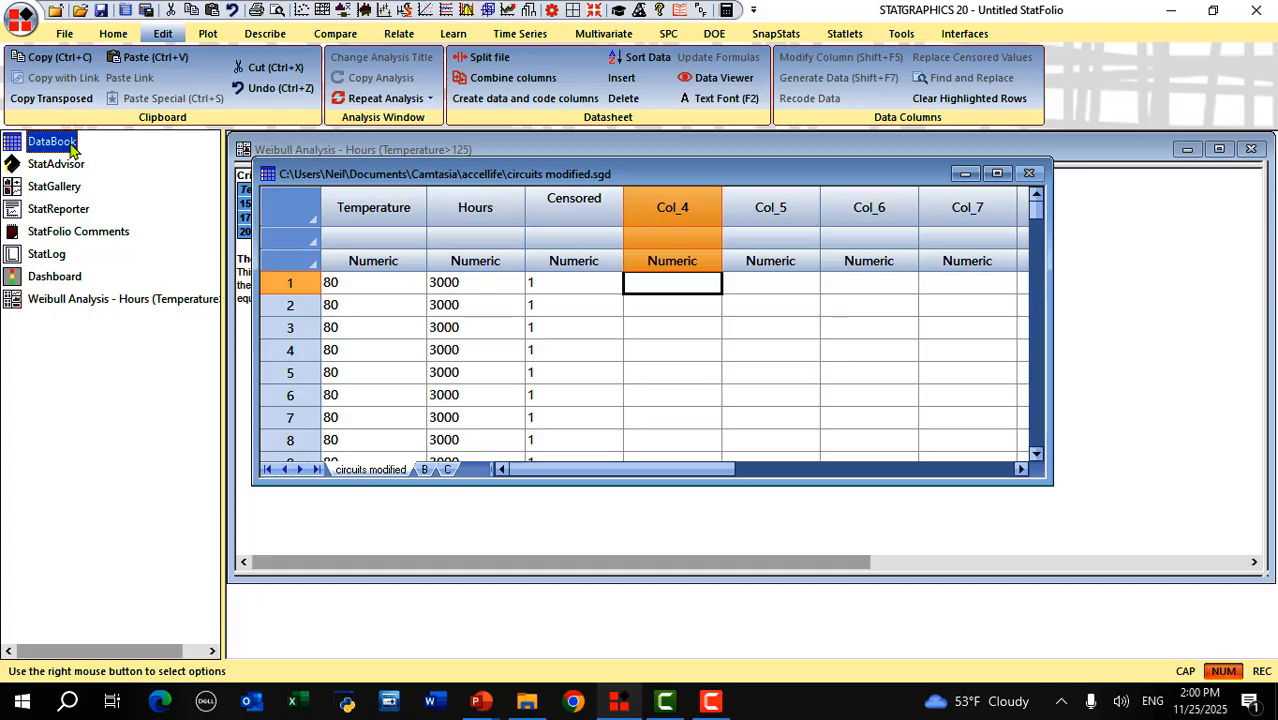
{"action": "left_click", "coordinate": [665, 207]}
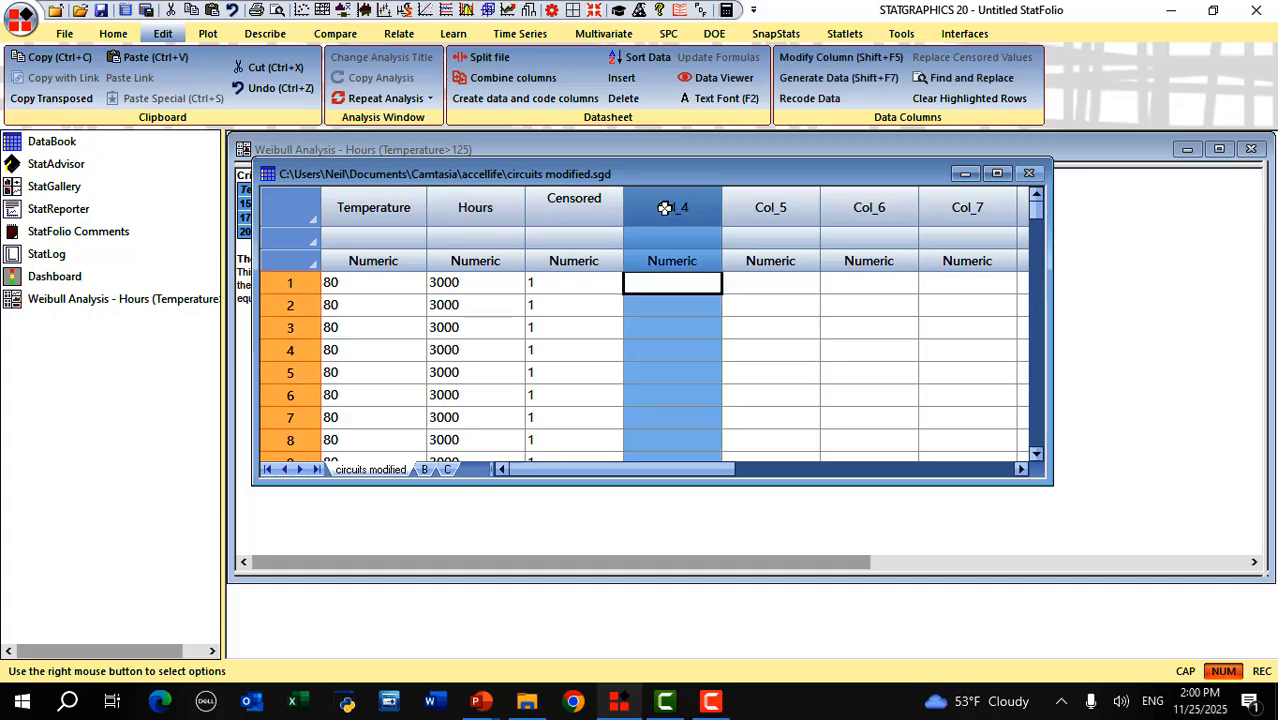
{"action": "right_click", "coordinate": [665, 207]}
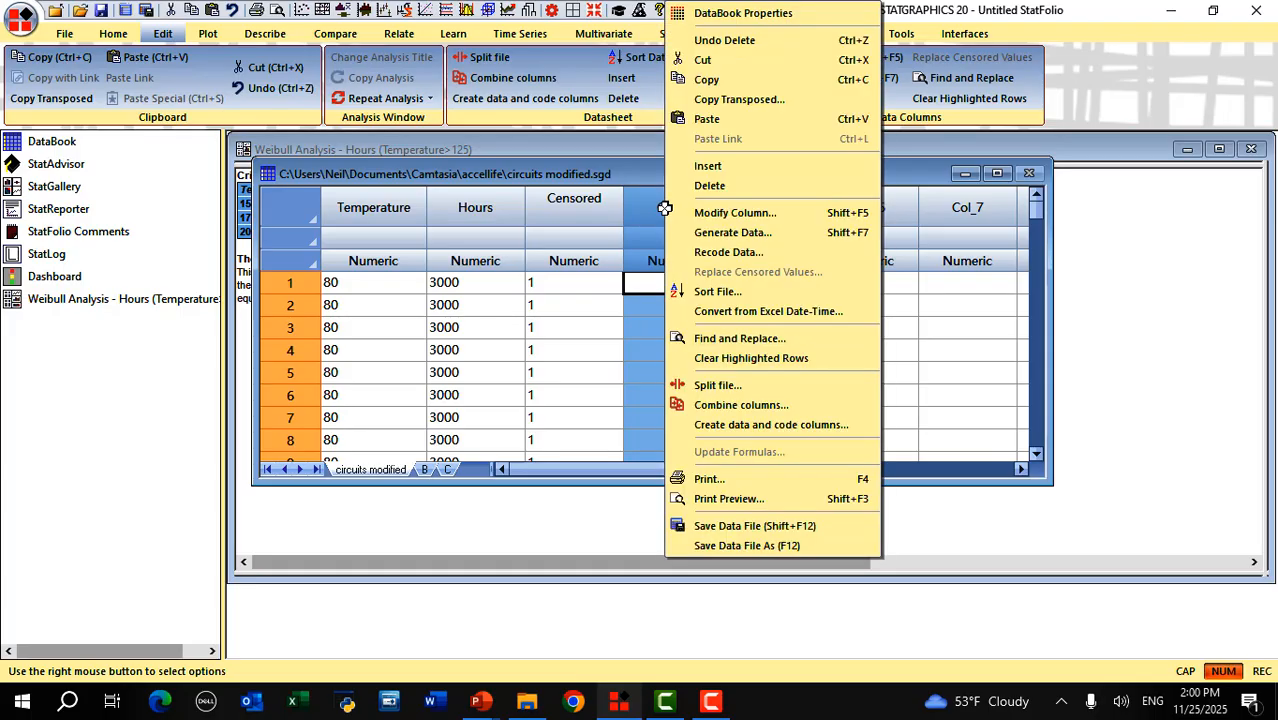
{"action": "left_click", "coordinate": [715, 120]}
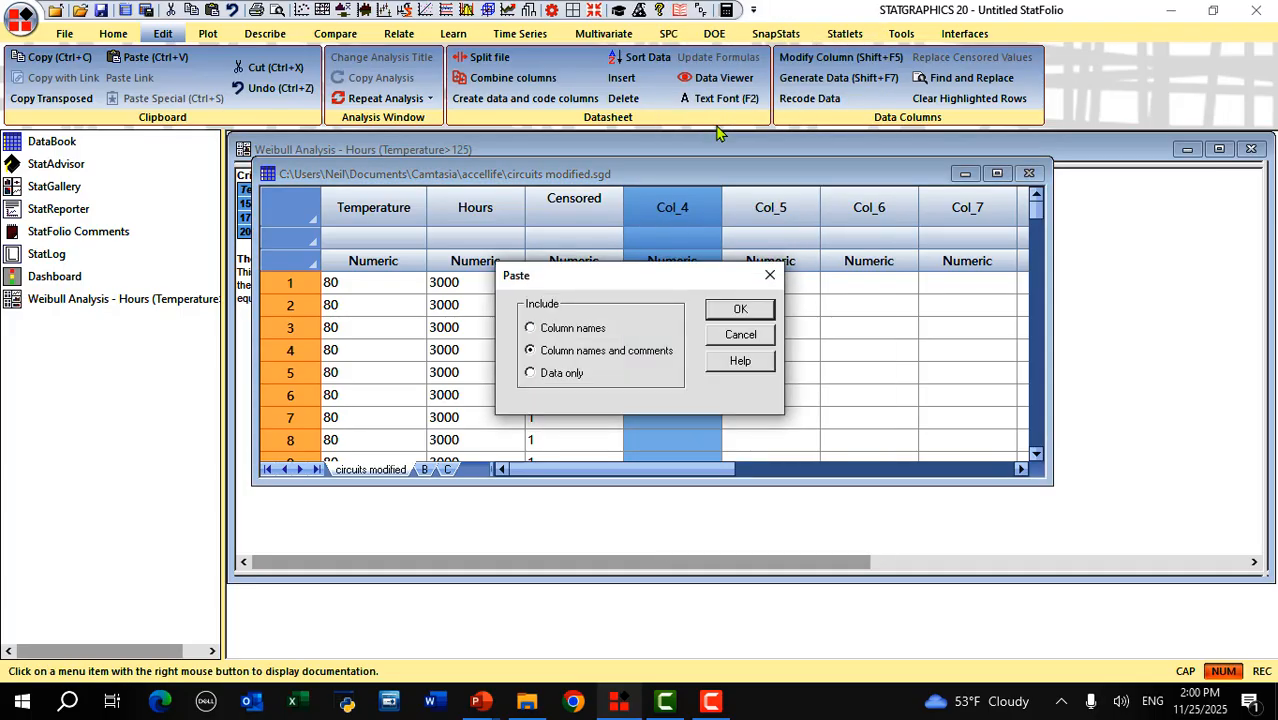
{"action": "left_click", "coordinate": [598, 334]}
{"action": "left_click", "coordinate": [735, 310]}
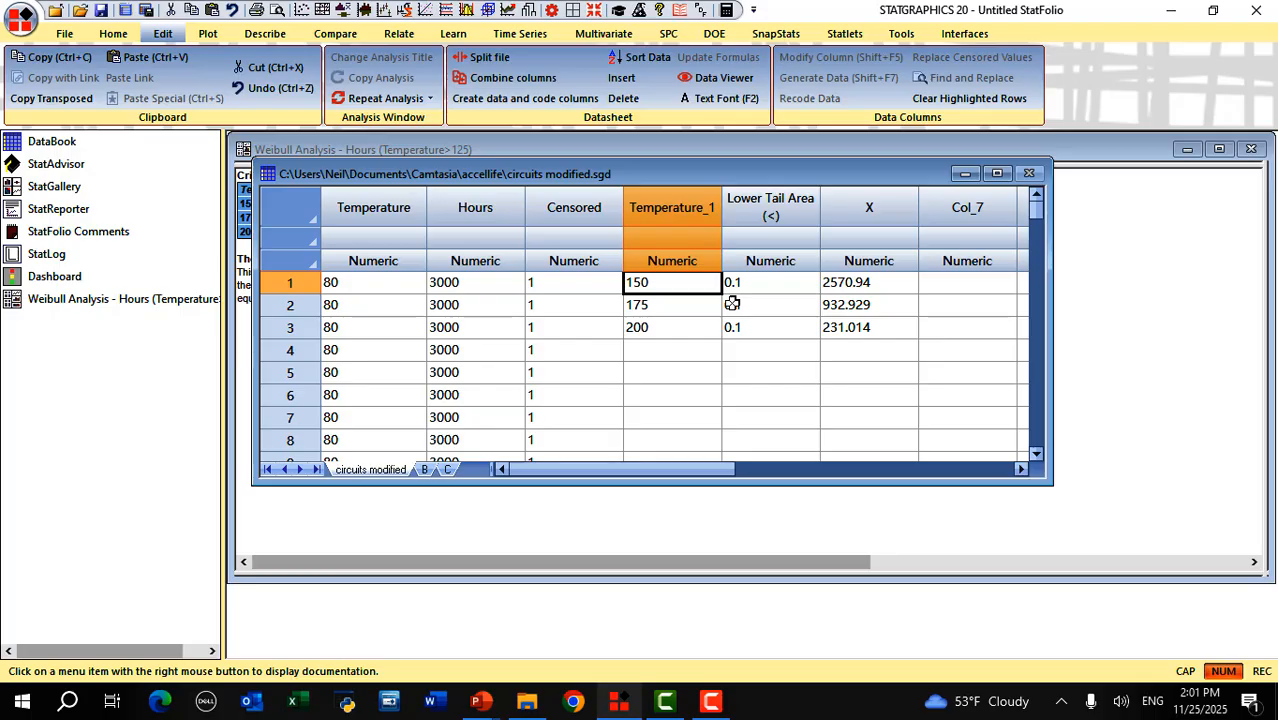
Step: Rename the Temperature_1 column as Junction Temperature
{"action": "double_click", "coordinate": [648, 215]}
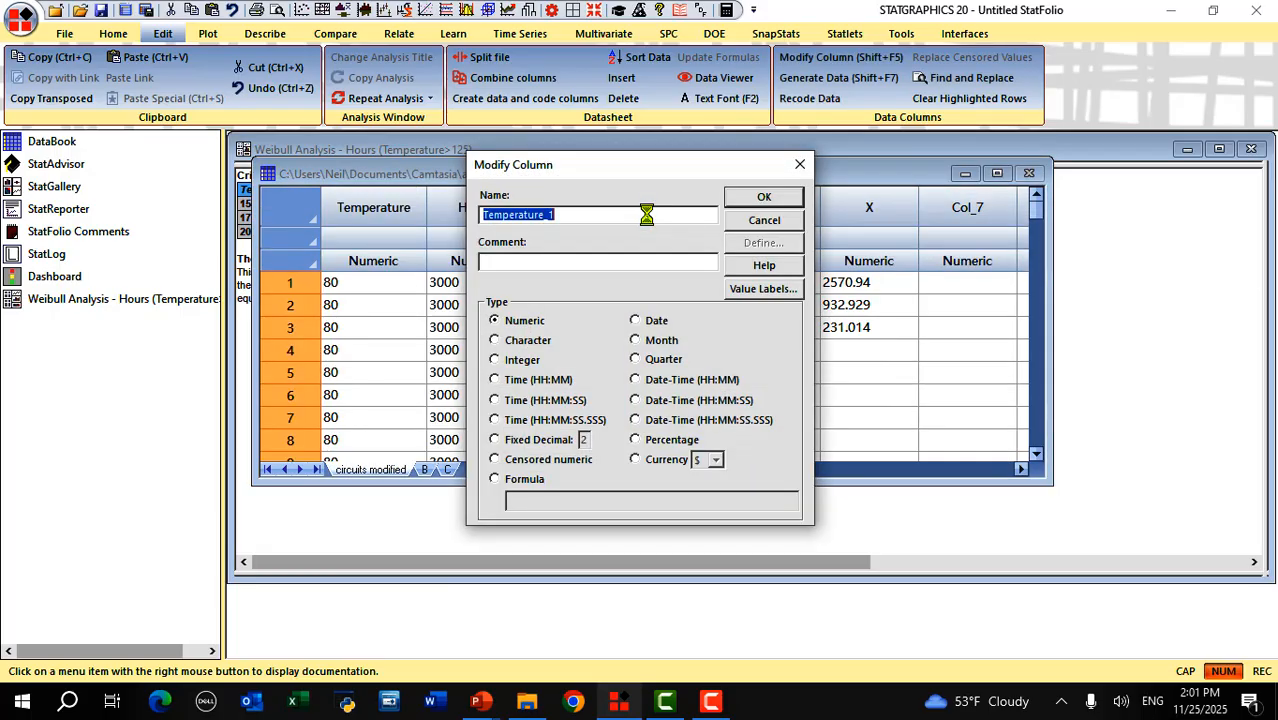
{"action": "type", "text": "Junctio"}
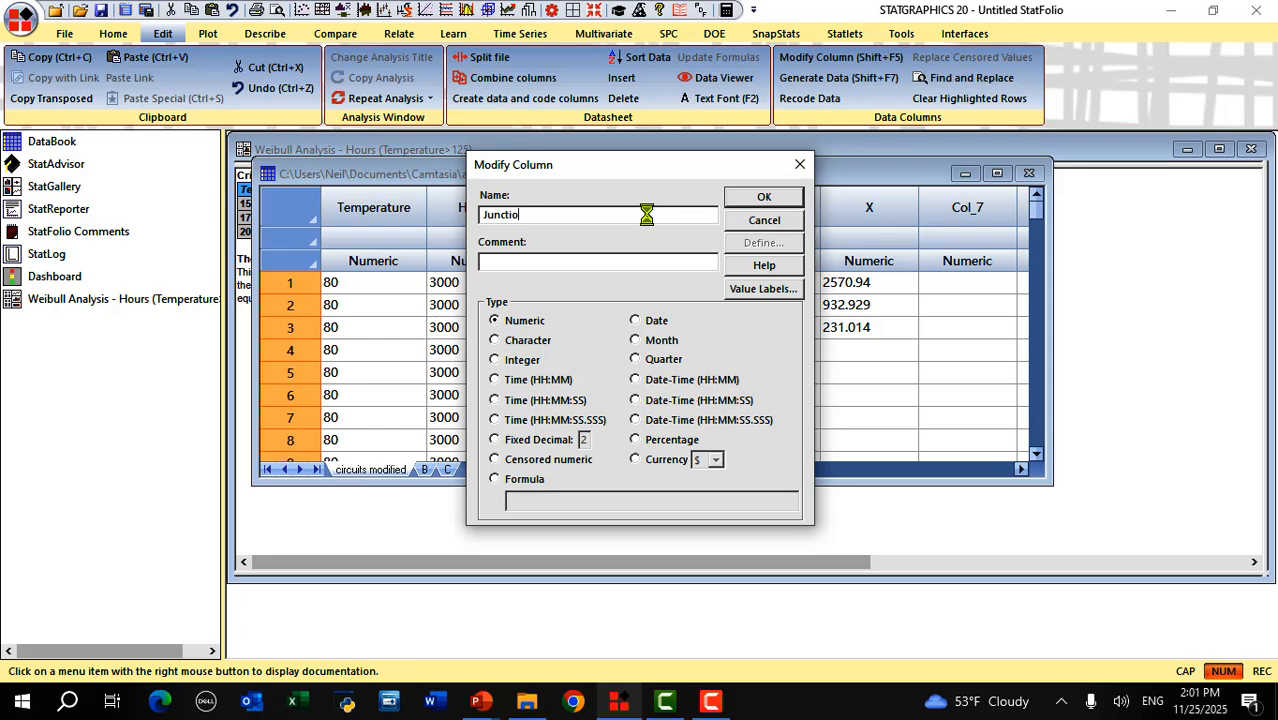
{"action": "type", "text": "n Temperature"}
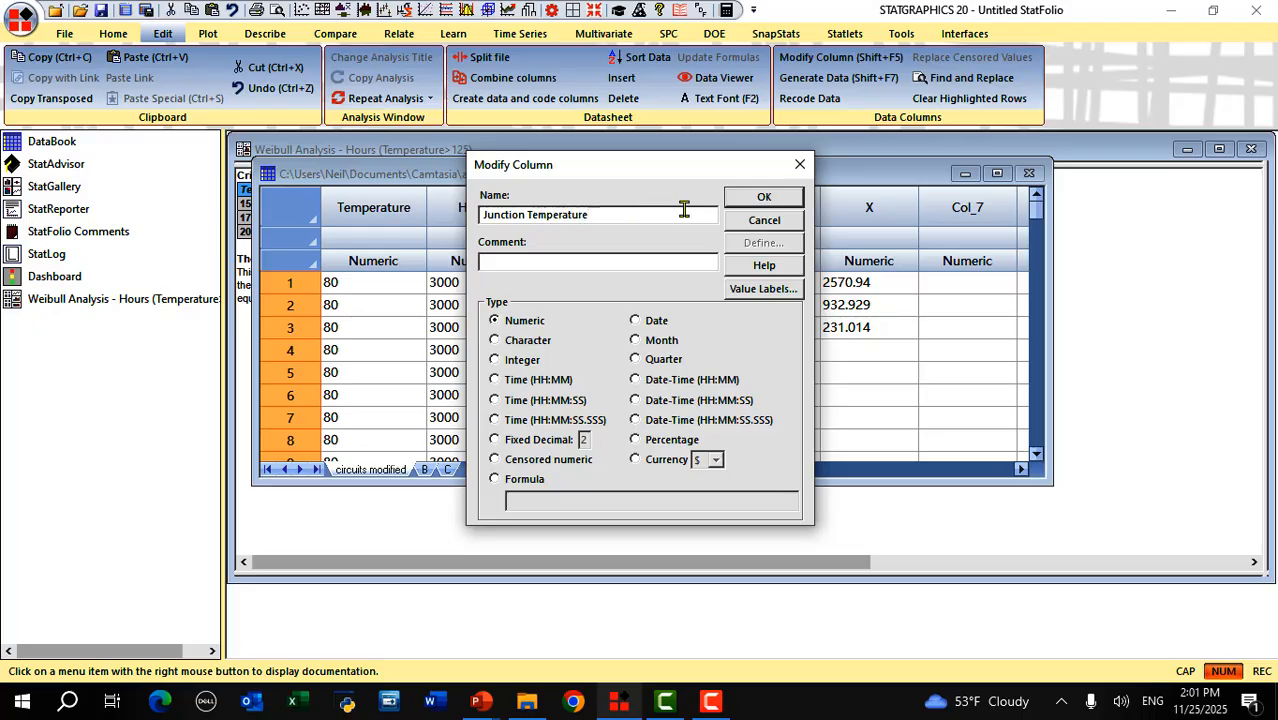
{"action": "left_click", "coordinate": [771, 200]}
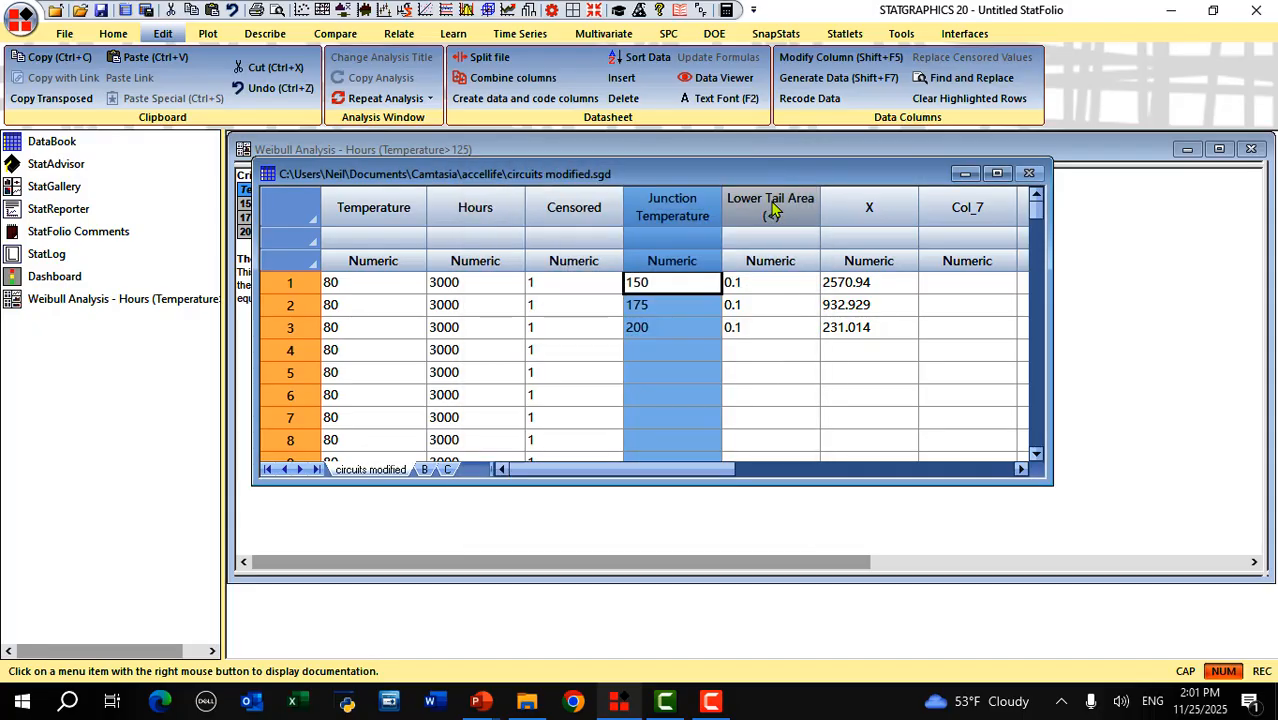
Step: Delete the Lower Tail Area (<) column from the datasheet
{"action": "left_click", "coordinate": [772, 202]}
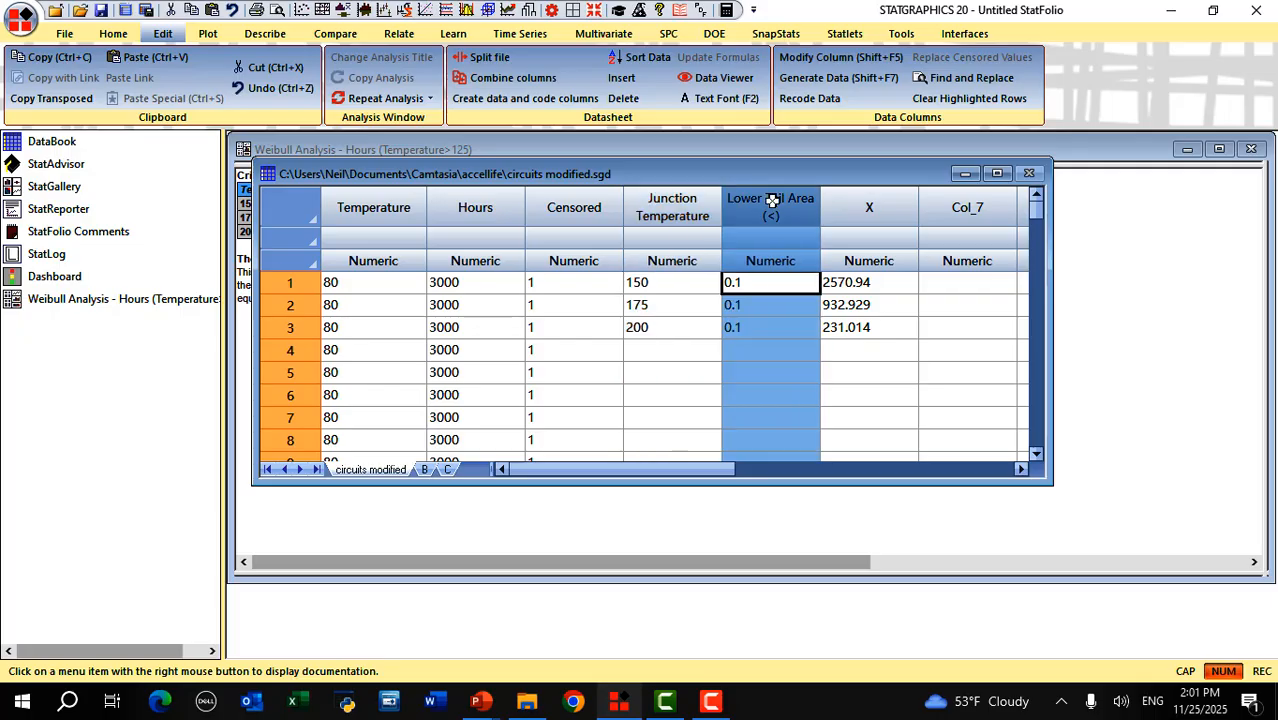
{"action": "right_click", "coordinate": [772, 202]}
{"action": "left_click", "coordinate": [805, 182]}
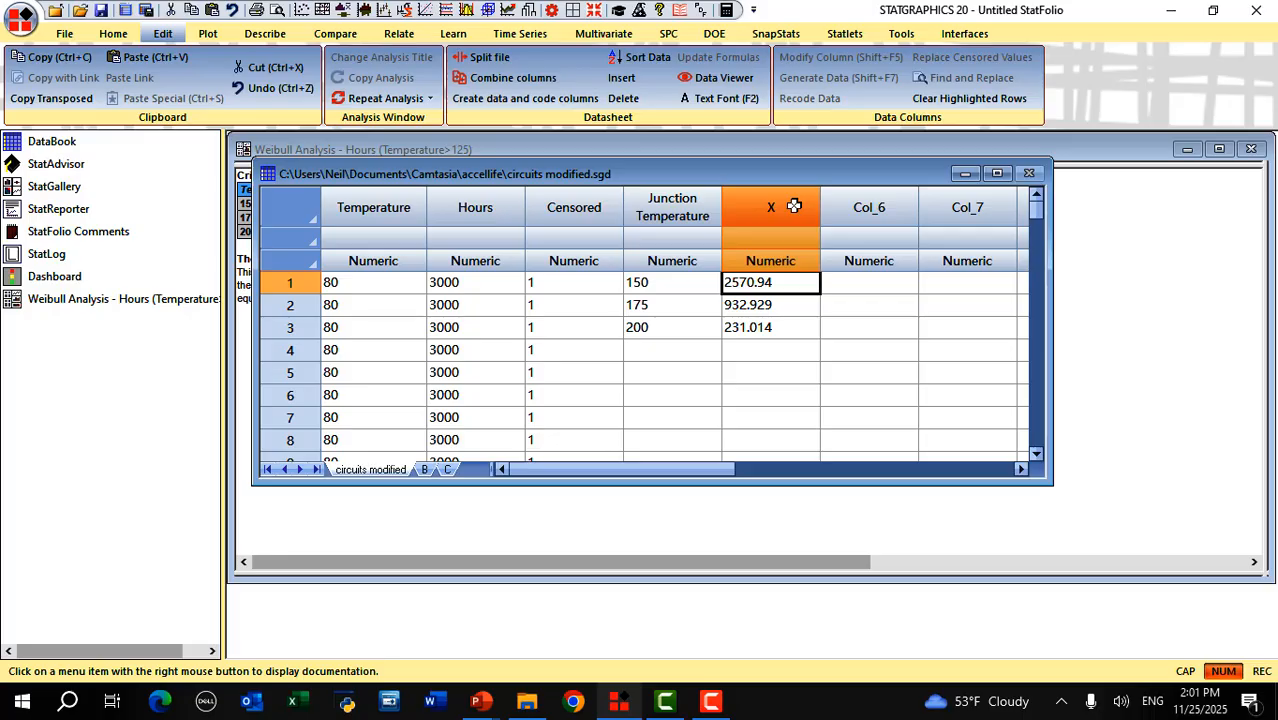
Step: Rename the X column of critical values as P10
{"action": "double_click", "coordinate": [794, 206]}
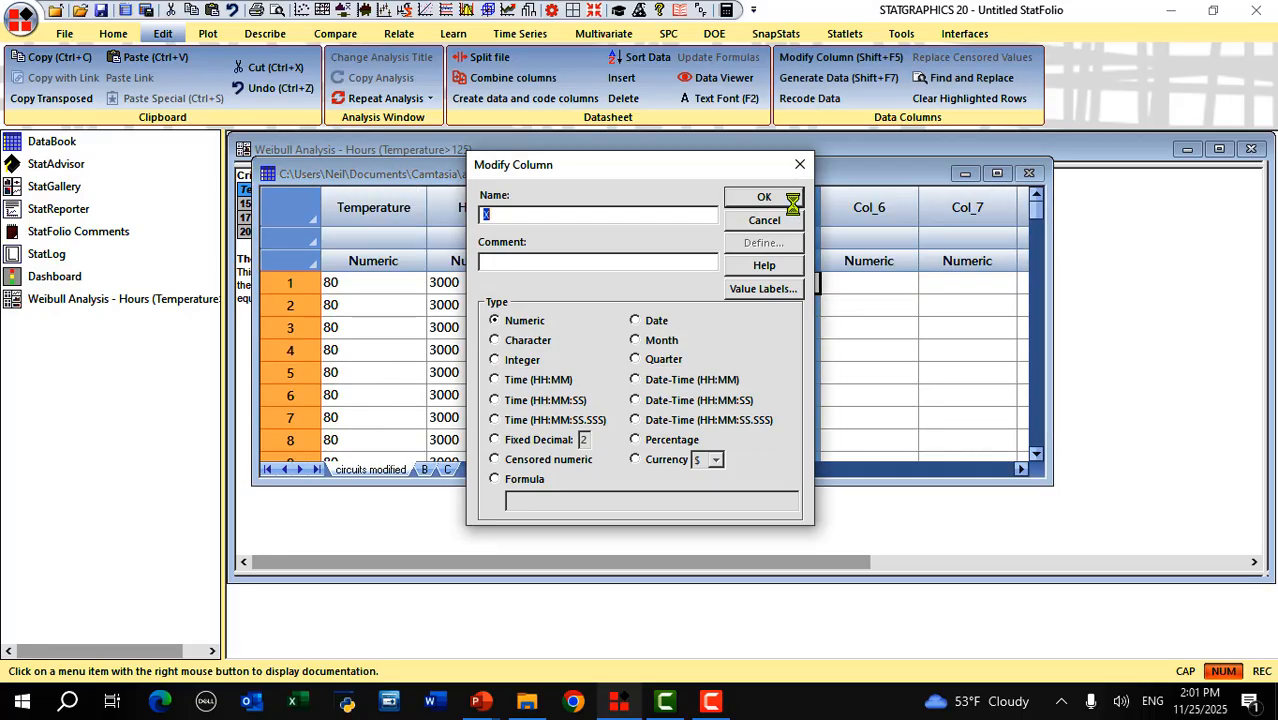
{"action": "type", "text": "P10"}
{"action": "left_click", "coordinate": [790, 200]}
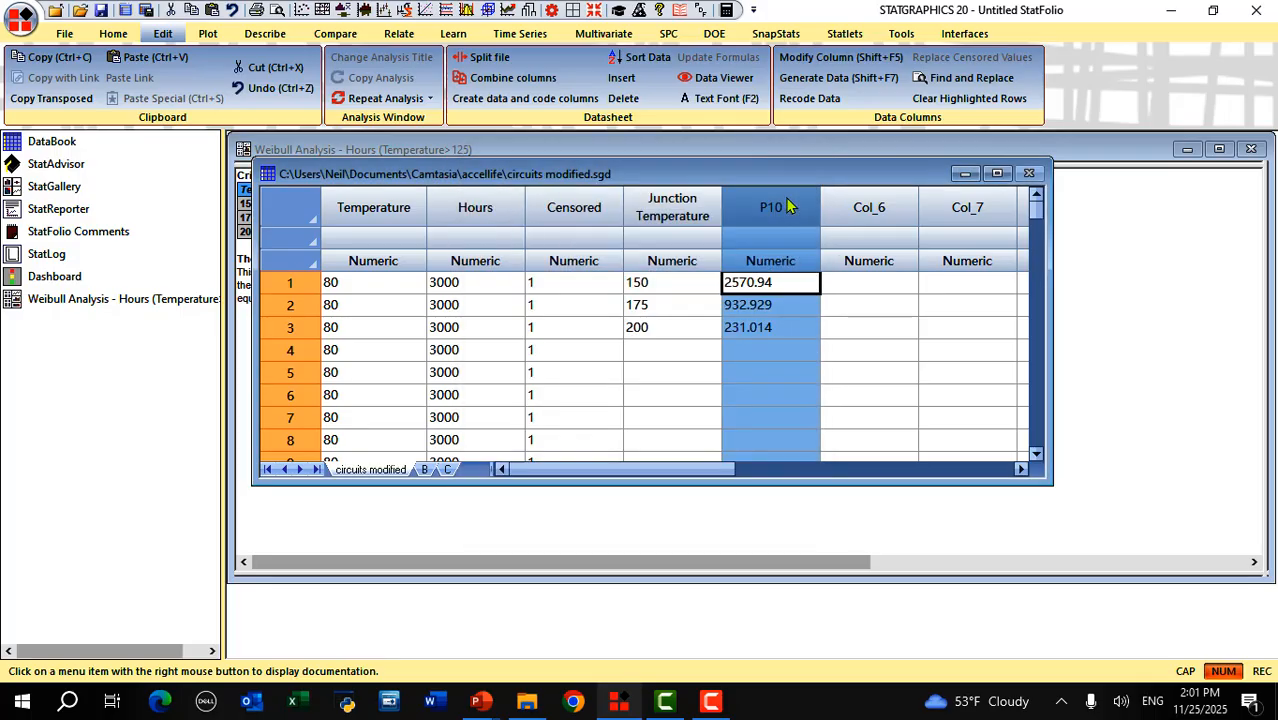
{"action": "left_click", "coordinate": [710, 354]}
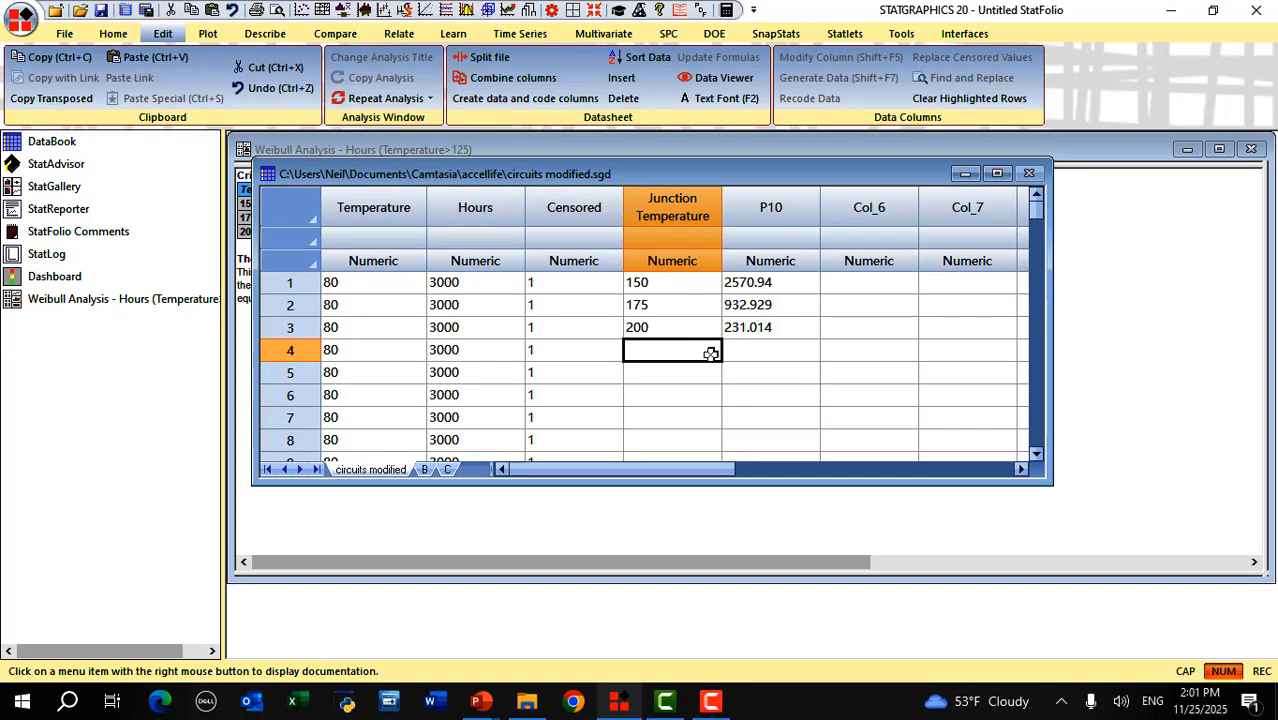
{"action": "left_click", "coordinate": [684, 199]}
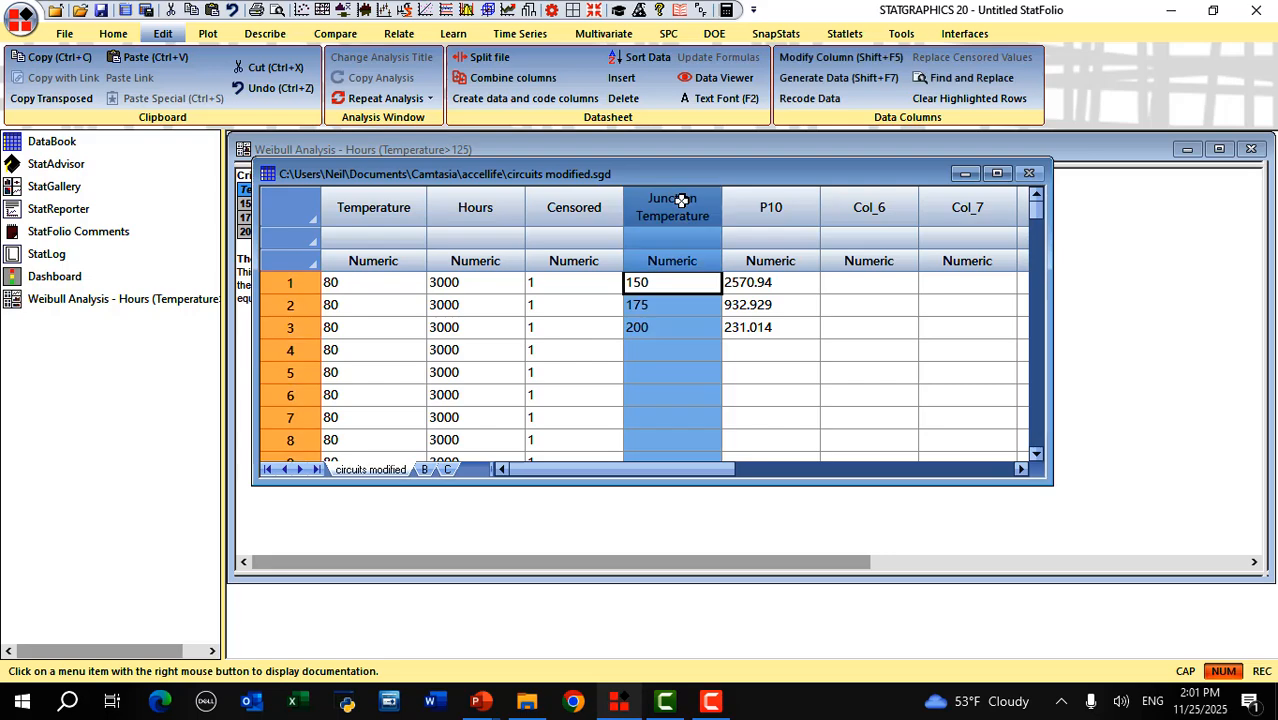
{"action": "left_click", "coordinate": [765, 206]}
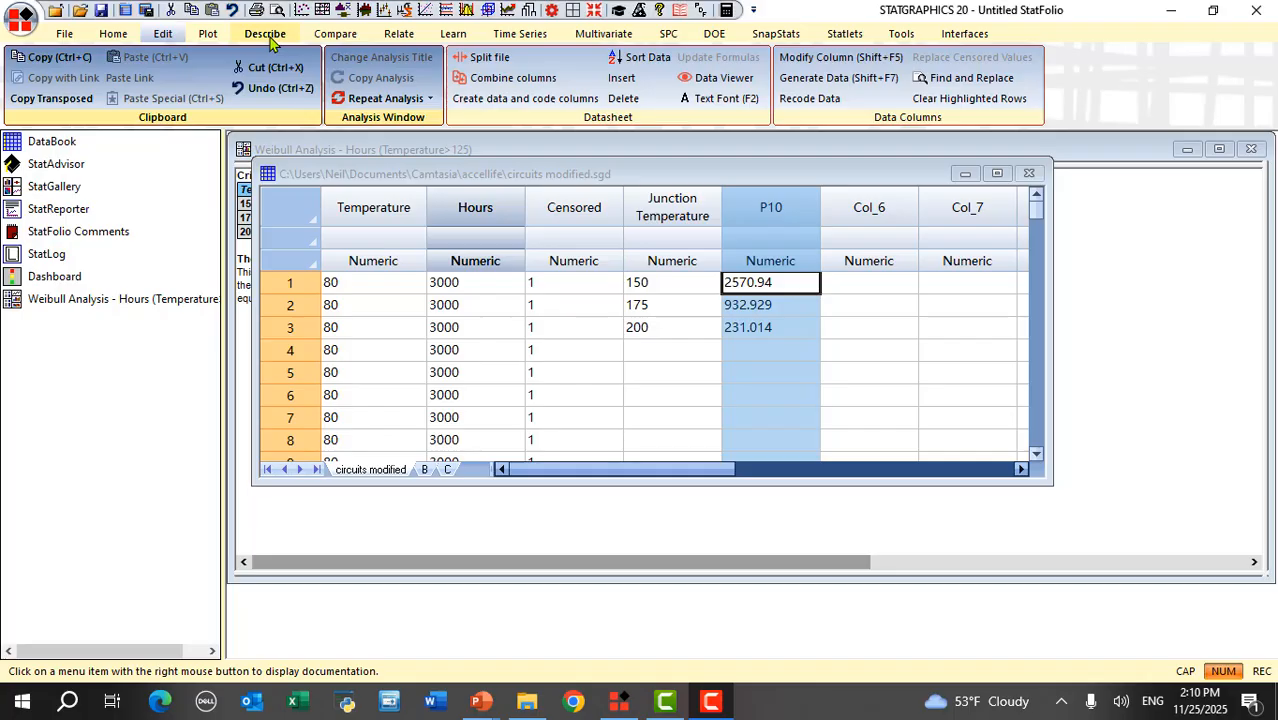
Step: Create Accelerated Life Test Plots with P10 as the percentiles and Junction Temperature as the accelerating factor
{"action": "left_click", "coordinate": [266, 36]}
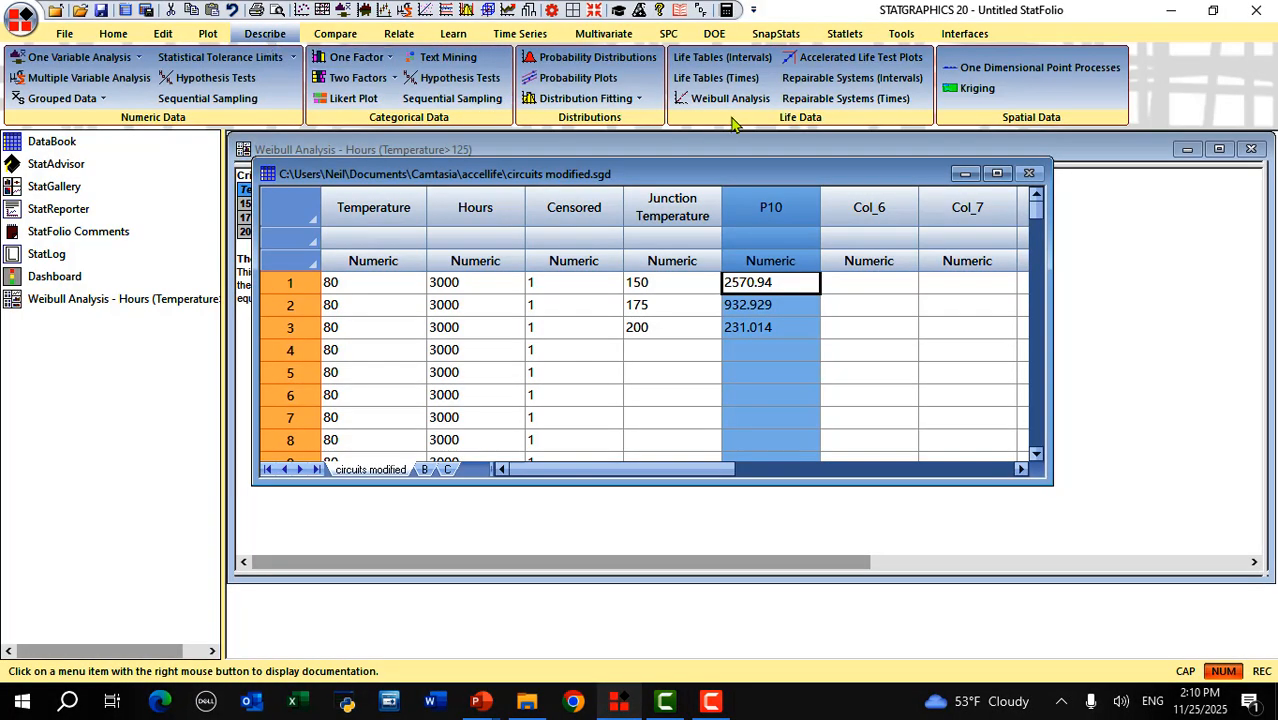
{"action": "left_click", "coordinate": [833, 60]}
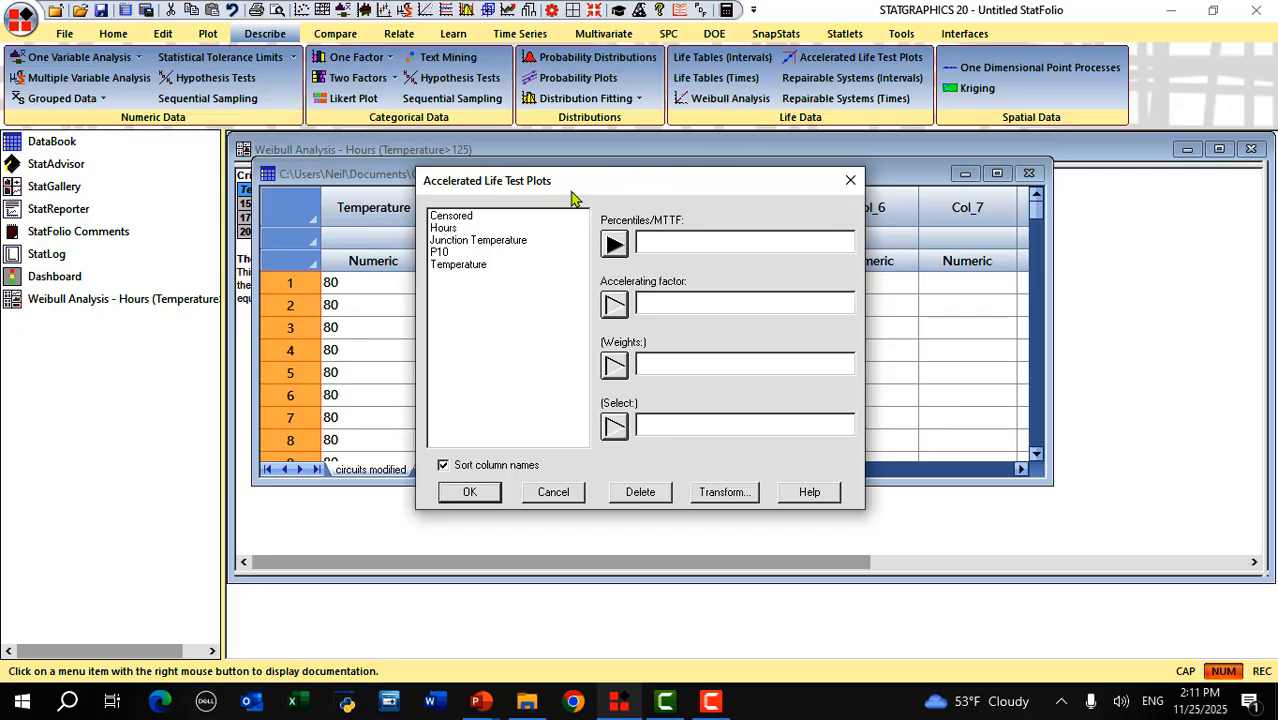
{"action": "left_click", "coordinate": [446, 254]}
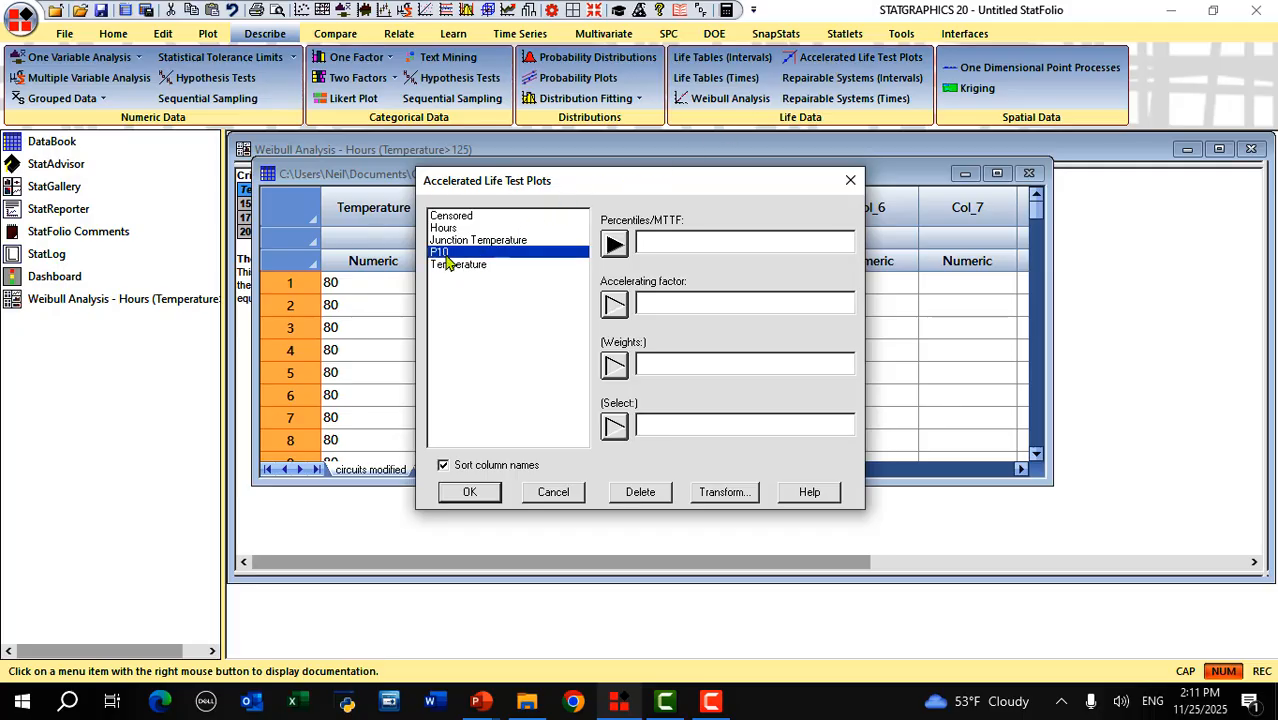
{"action": "left_click", "coordinate": [613, 245]}
{"action": "left_click", "coordinate": [520, 244]}
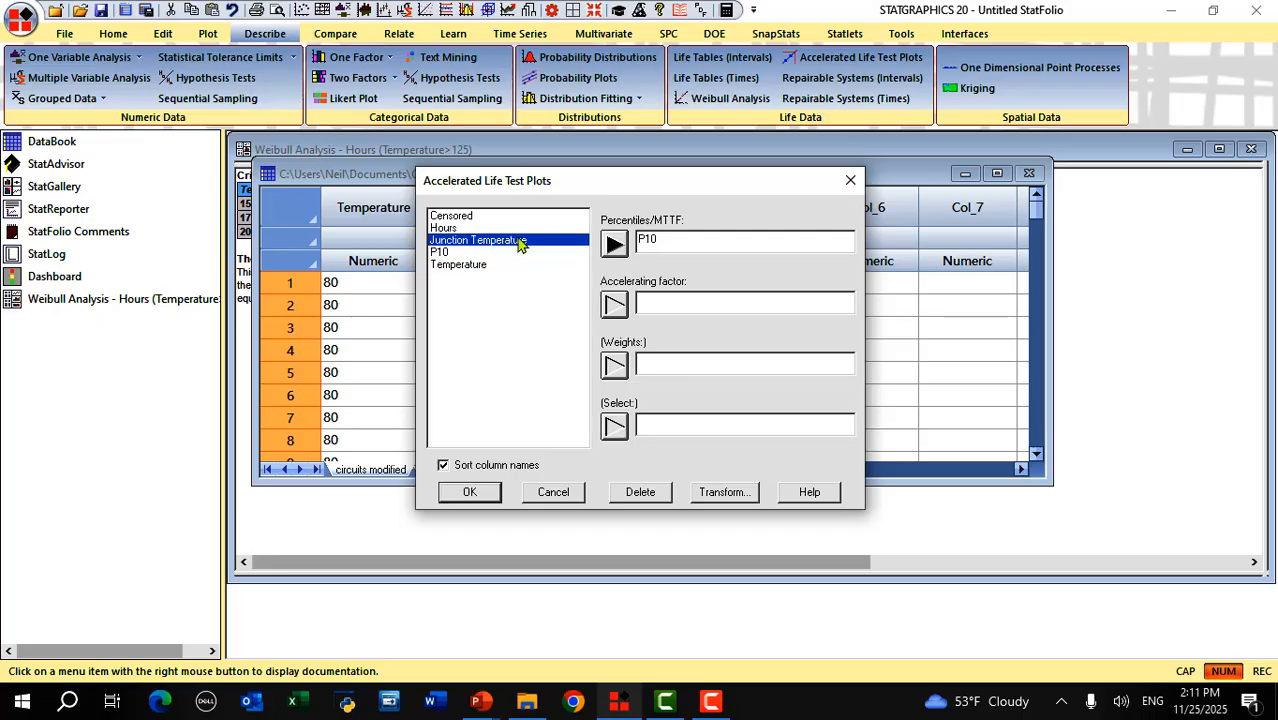
{"action": "left_click", "coordinate": [614, 307]}
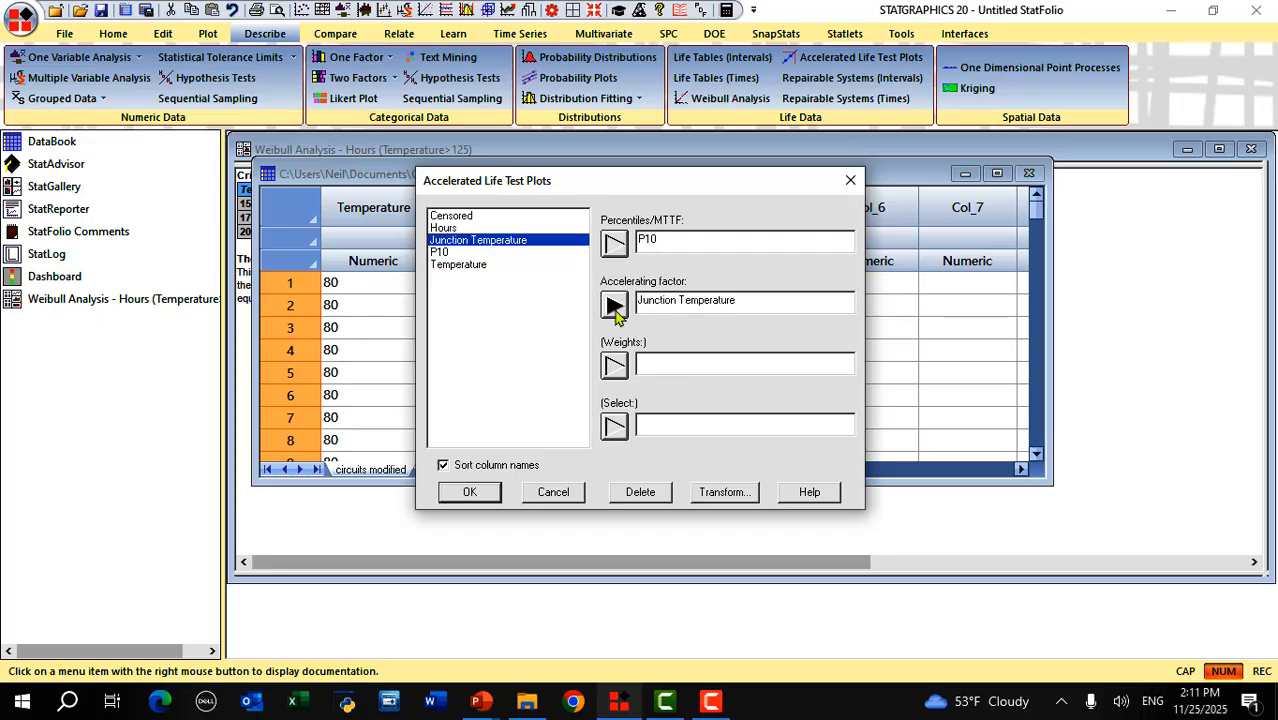
{"action": "left_click", "coordinate": [470, 492]}
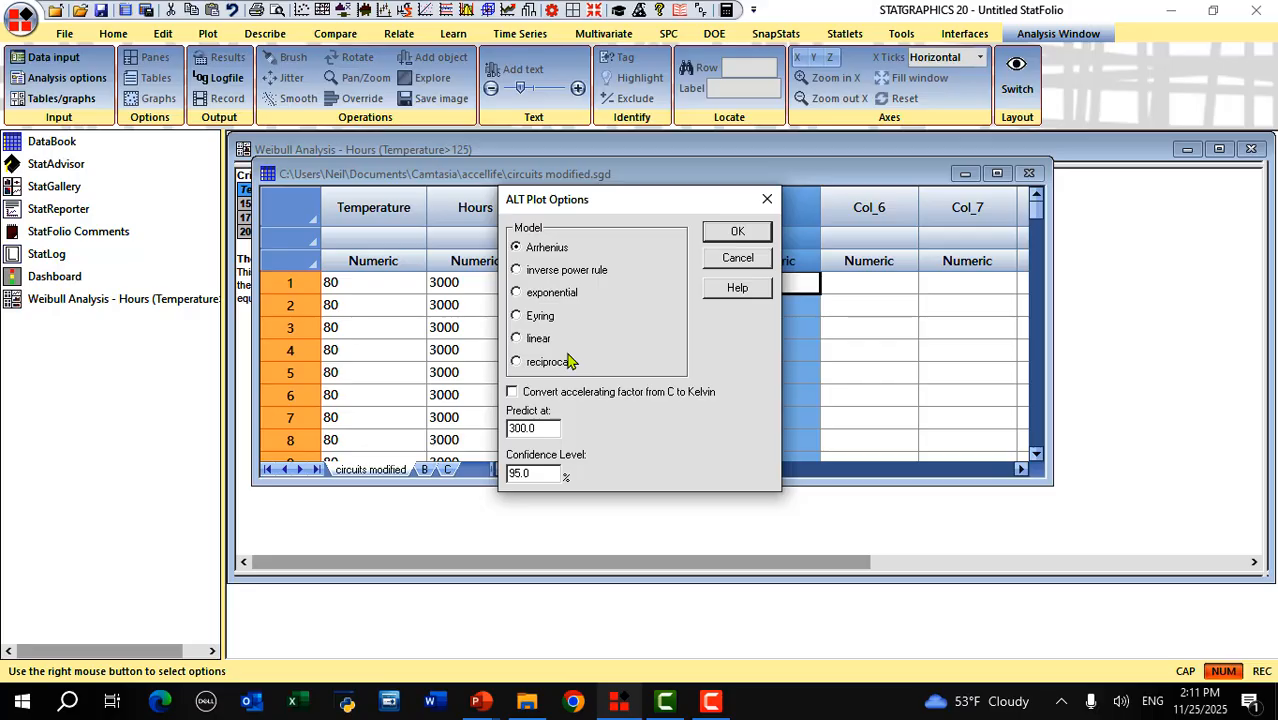
Step: Fit the Arrhenius model with the accelerating factor converted from C to Kelvin and the prediction made at 80
{"action": "left_click", "coordinate": [512, 392]}
{"action": "left_click_drag", "start_coordinate": [548, 425], "coordinate": [450, 437]}
{"action": "type", "text": "80"}
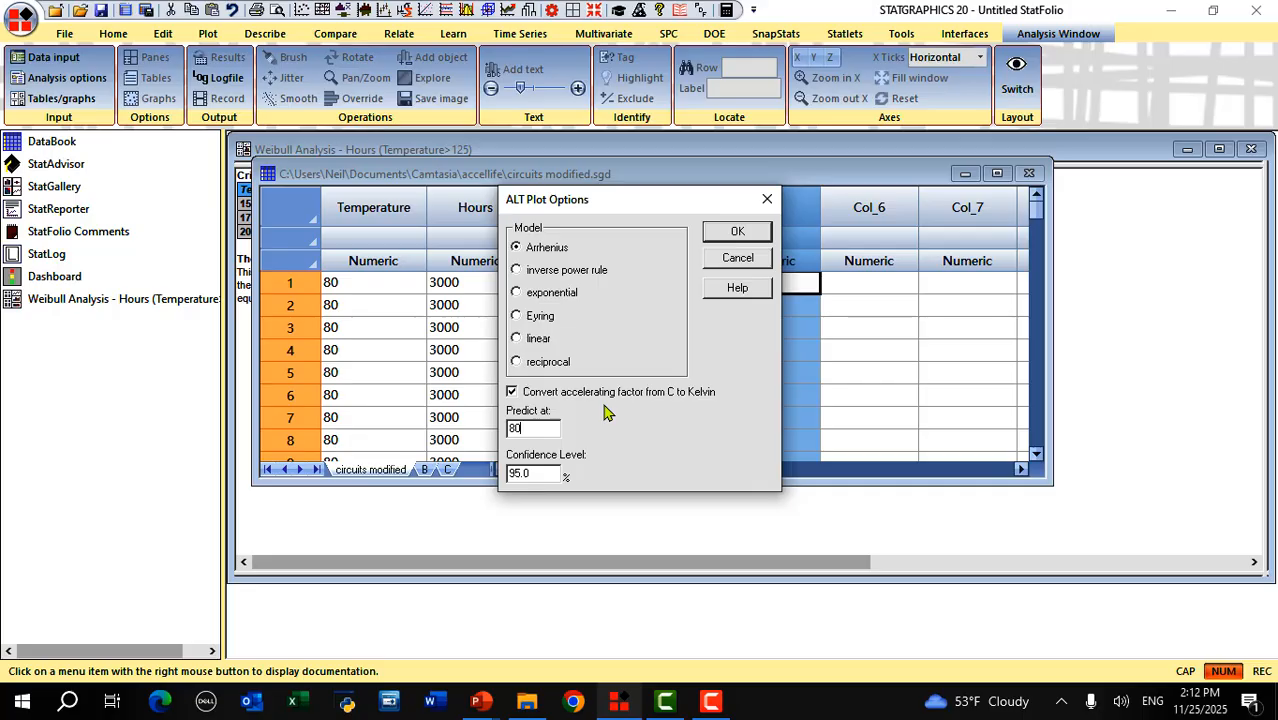
{"action": "left_click", "coordinate": [731, 234]}
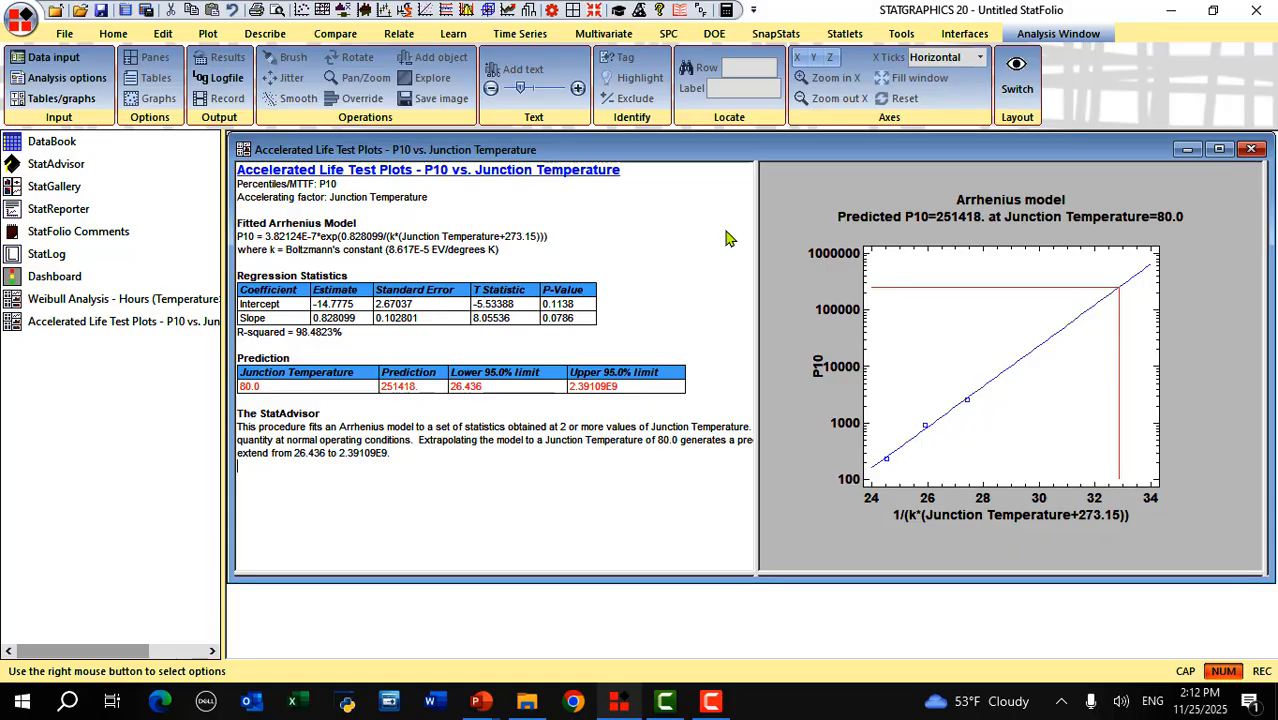
Step: Examine the Arrhenius plot and the prediction table with its confidence limits, enlarging each pane in turn and restoring the layout
{"action": "double_click", "coordinate": [1192, 368]}
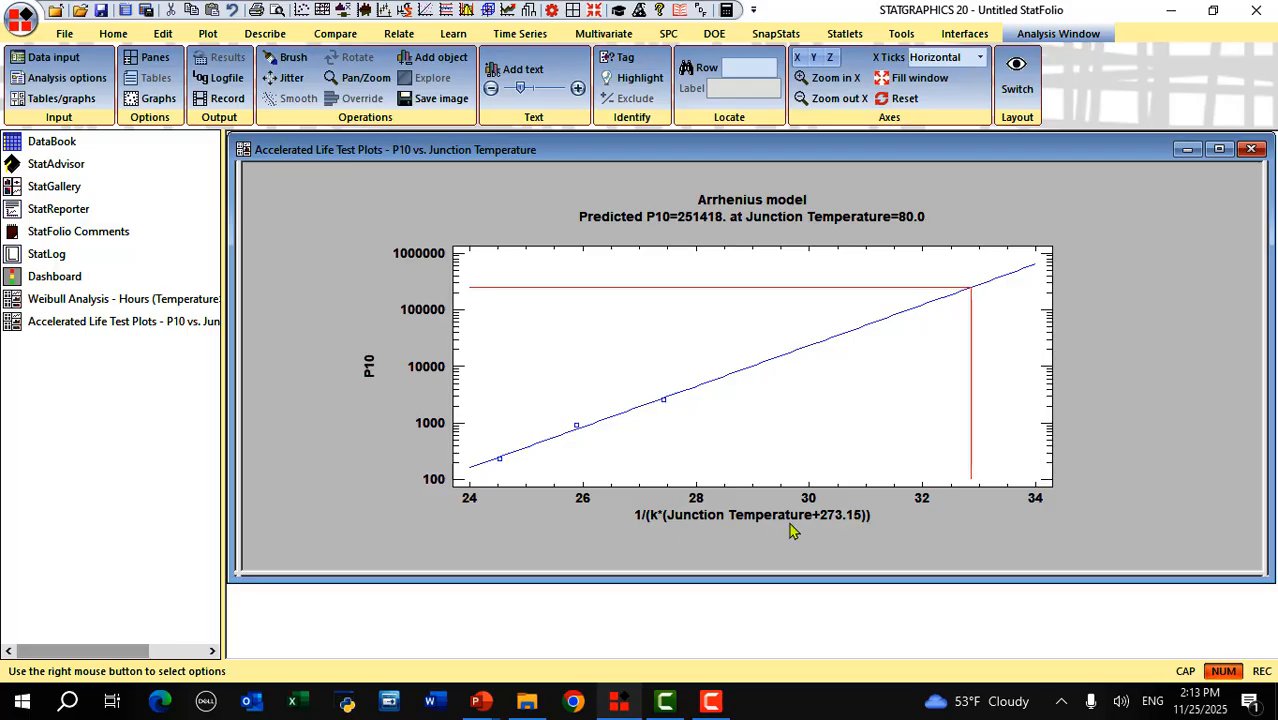
{"action": "double_click", "coordinate": [1140, 427]}
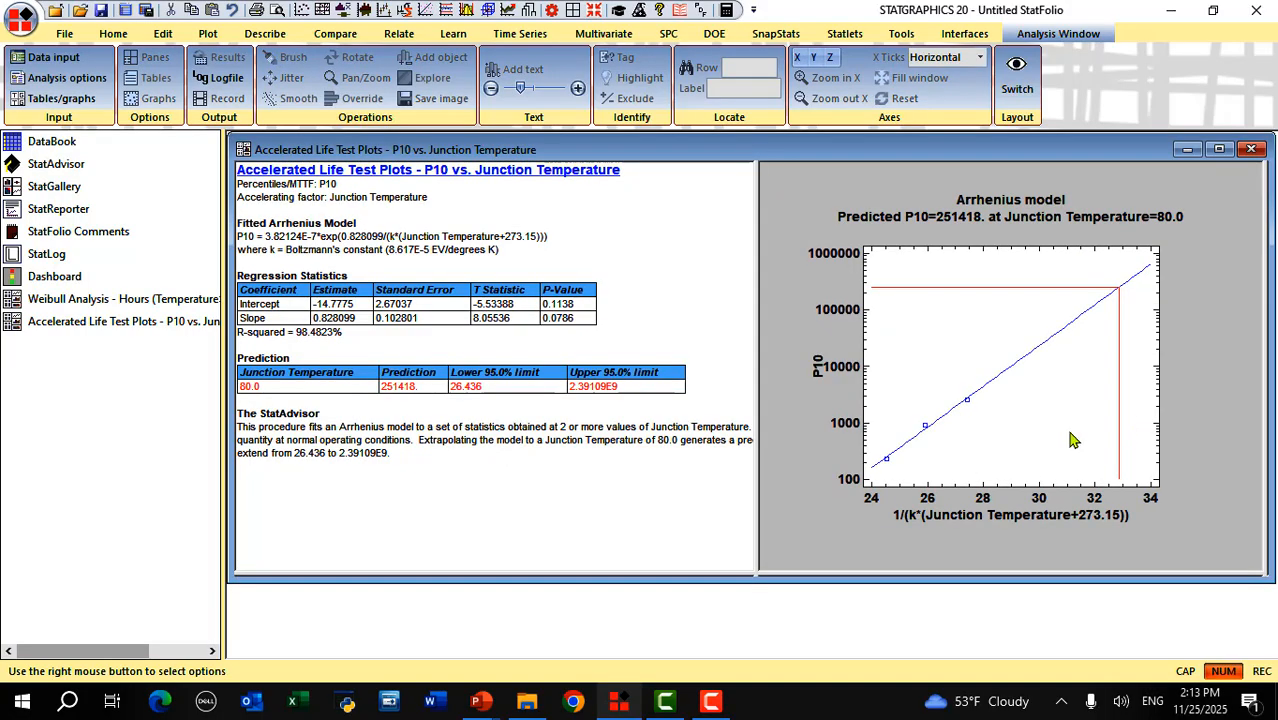
{"action": "double_click", "coordinate": [692, 390]}
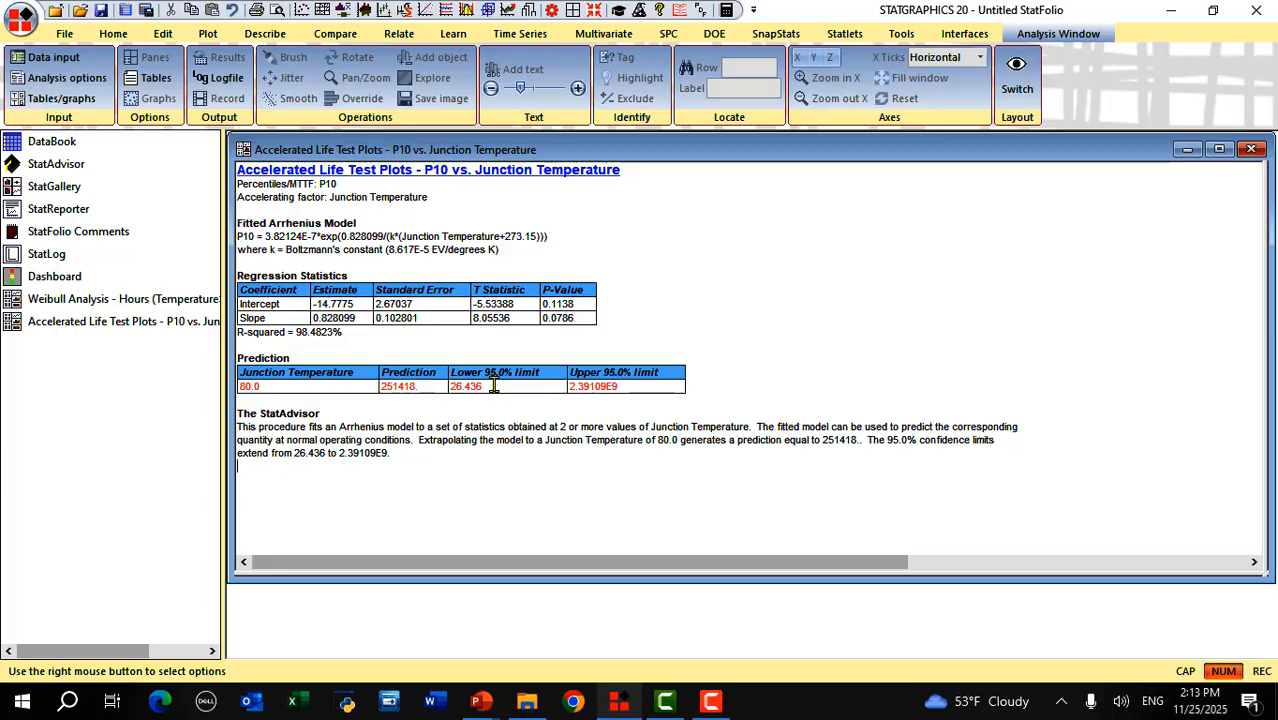
{"action": "double_click", "coordinate": [725, 388]}
{"action": "double_click", "coordinate": [1030, 452]}
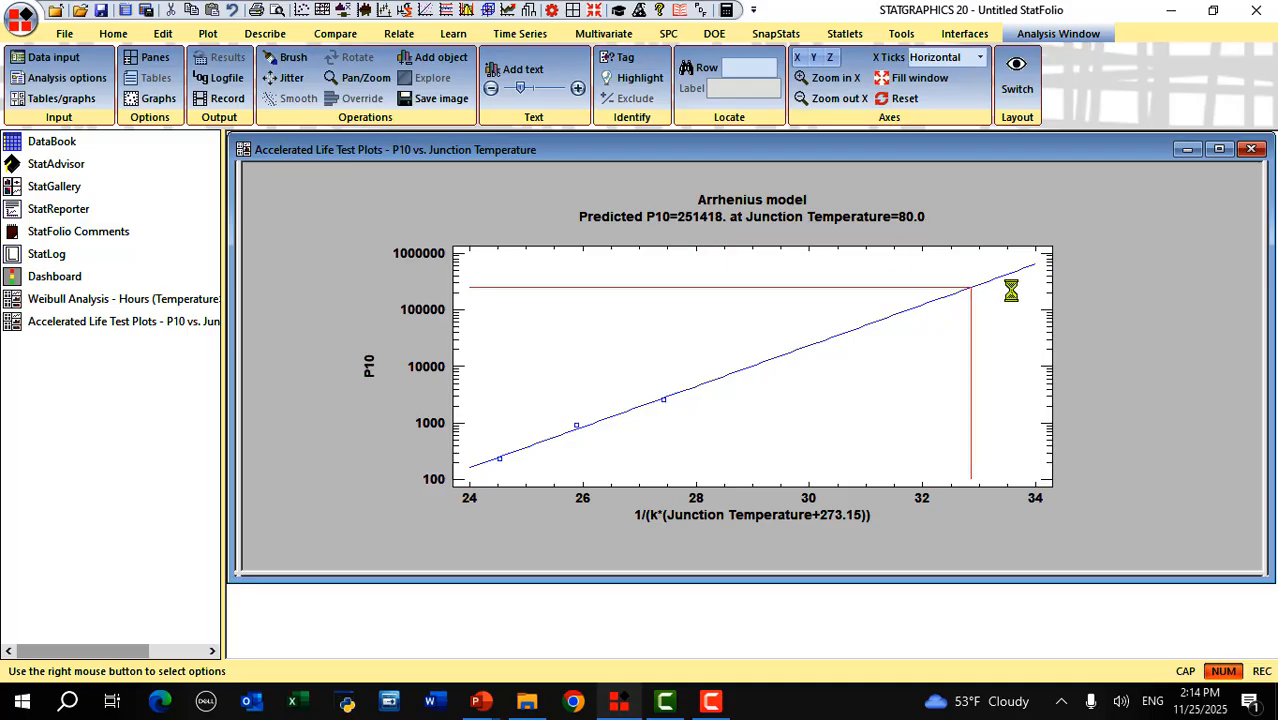
{"action": "double_click", "coordinate": [1108, 369]}
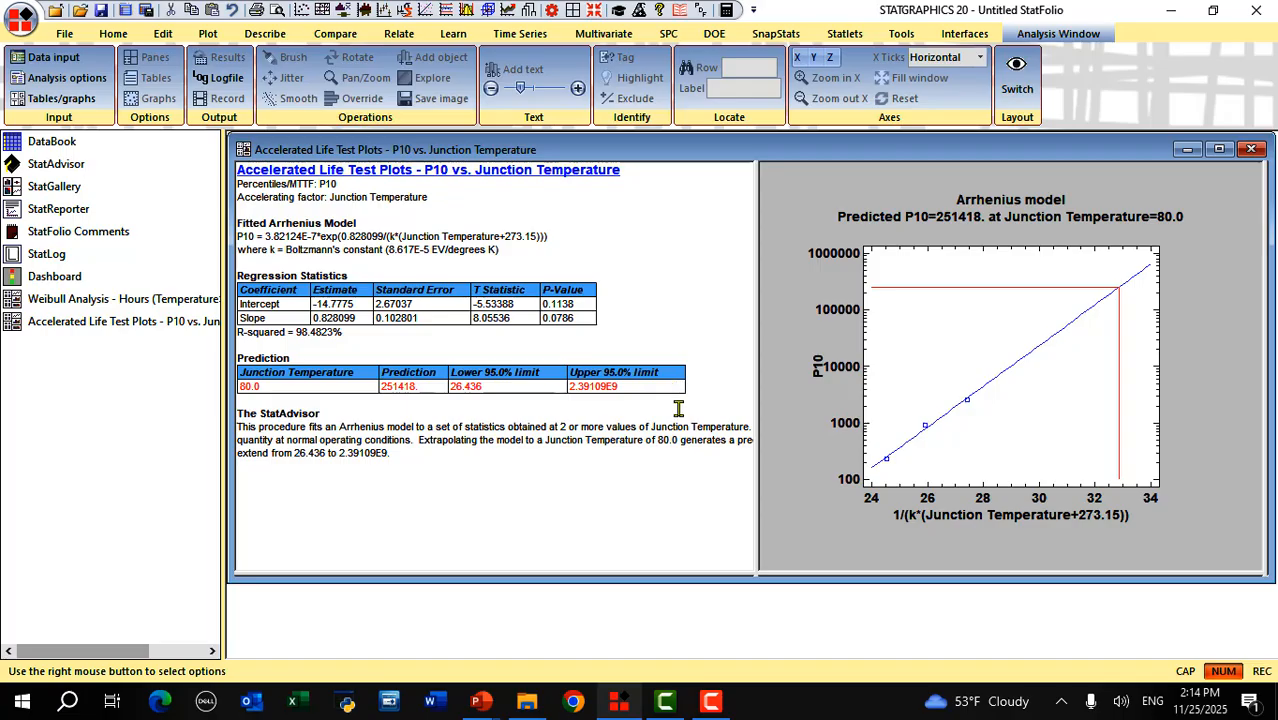